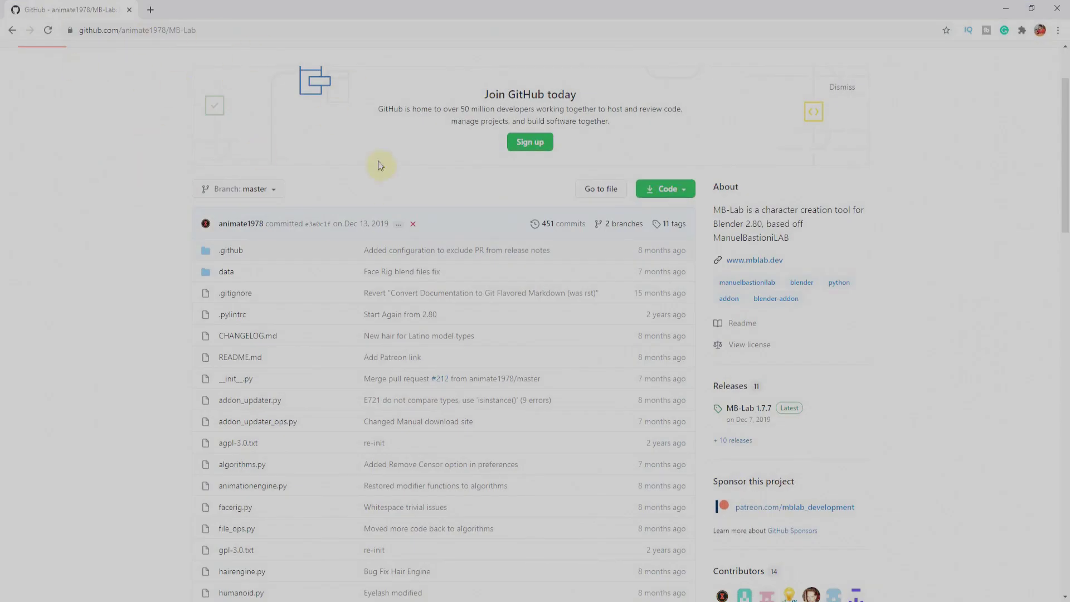
Show the code download options of the MB-Lab GitHub repository, and switch to Blender
{"action": "left_click", "coordinate": [689, 192]}
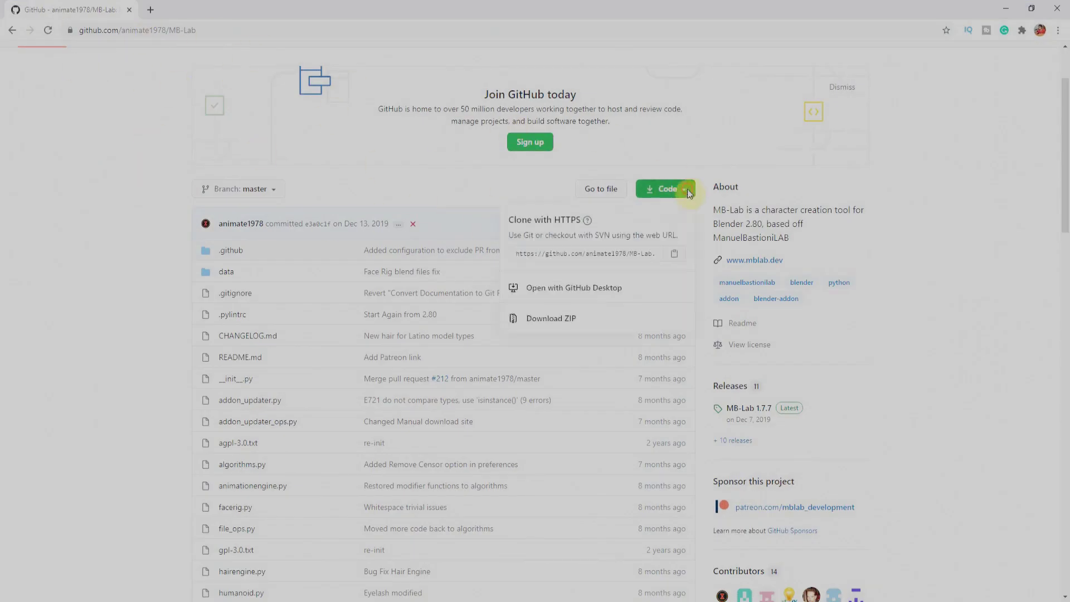
{"action": "left_click", "coordinate": [1006, 8]}
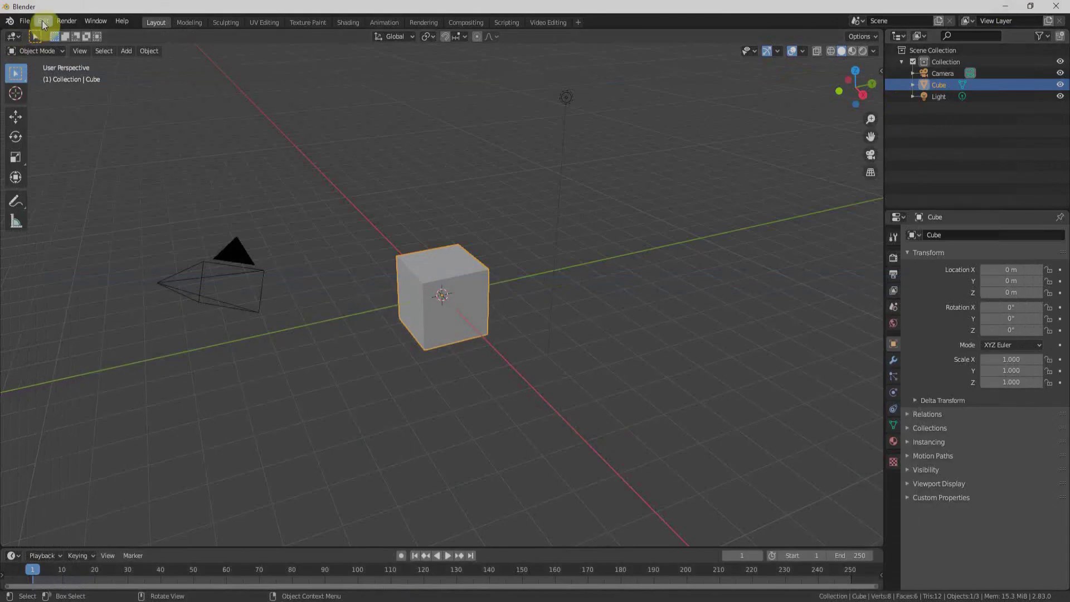
Install the add-on from MB-Lab-master.zip in the MB lab folder through the add-on preferences
{"action": "left_click", "coordinate": [42, 21]}
{"action": "left_click", "coordinate": [72, 186]}
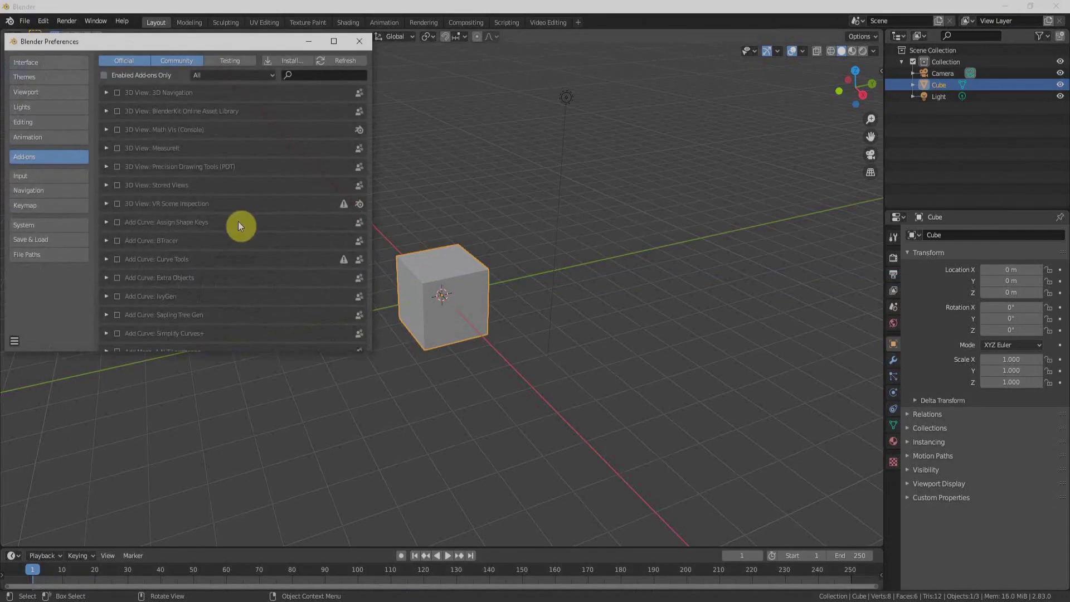
{"action": "left_click", "coordinate": [359, 41]}
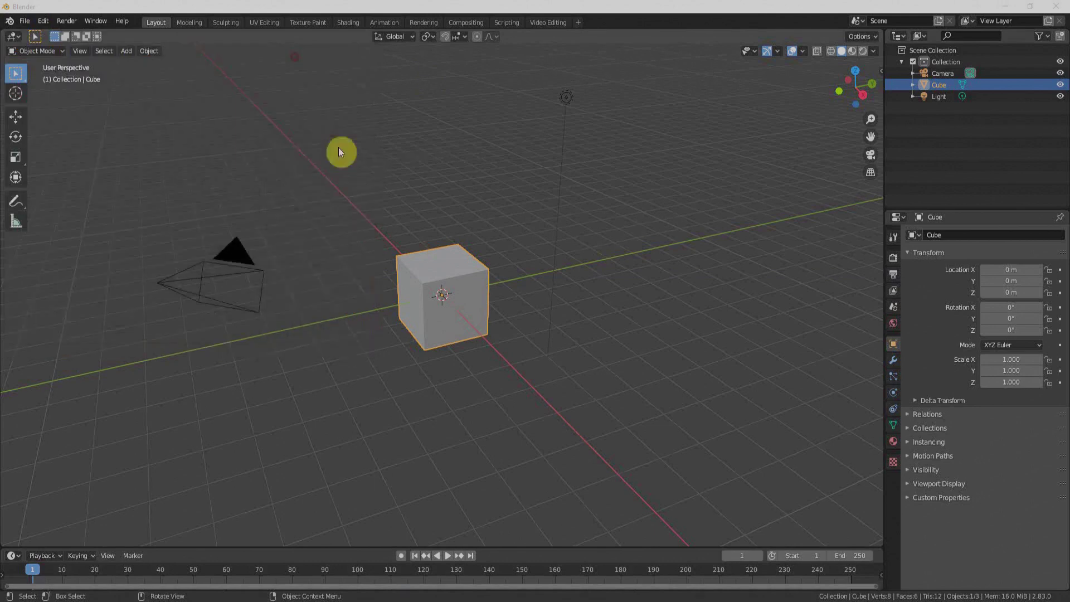
{"action": "left_click", "coordinate": [285, 423]}
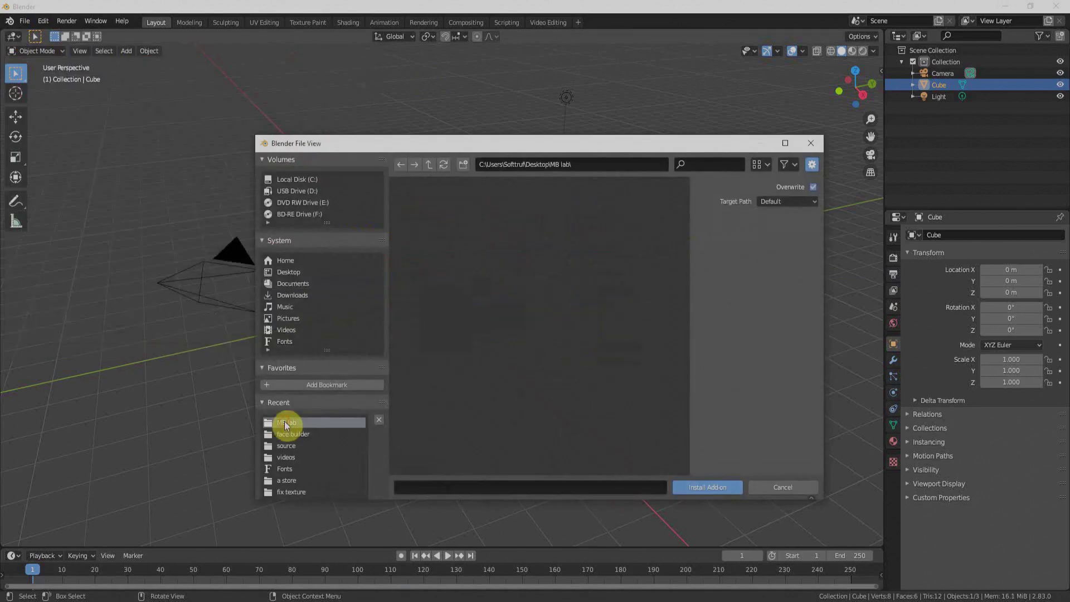
{"action": "left_click", "coordinate": [427, 226]}
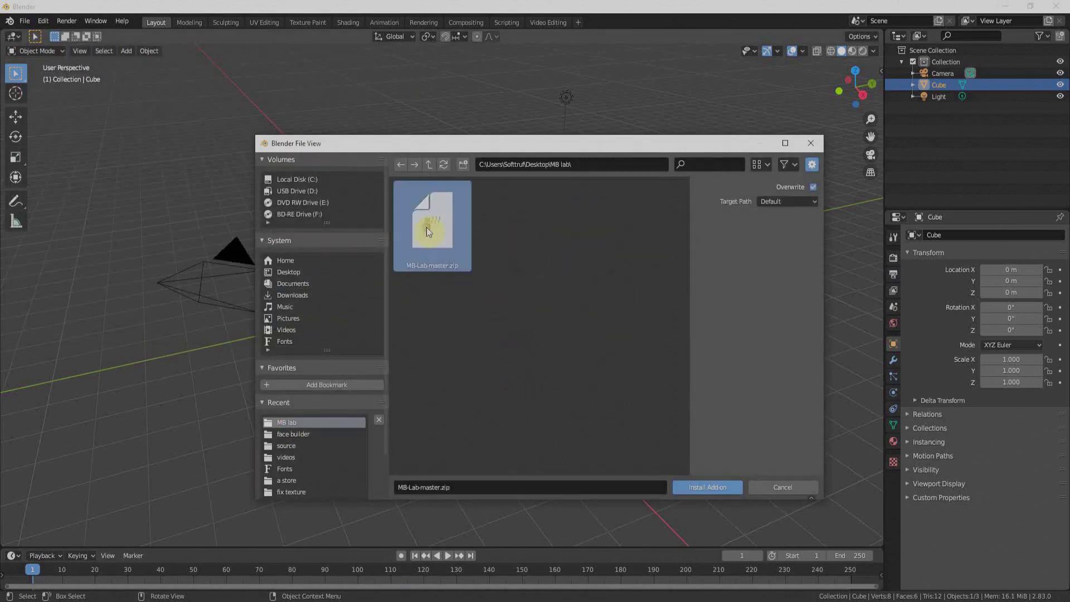
{"action": "left_click", "coordinate": [703, 487]}
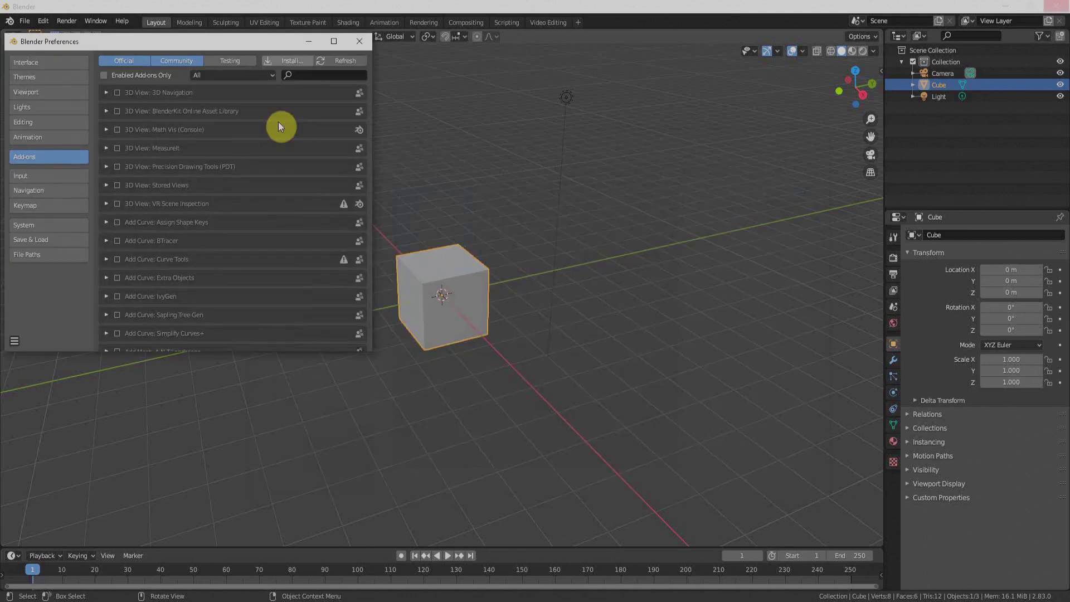
Find the Characters: MB-Lab add-on with the search term "mb", enable it, expand its details, and close the preferences
{"action": "left_click", "coordinate": [317, 77]}
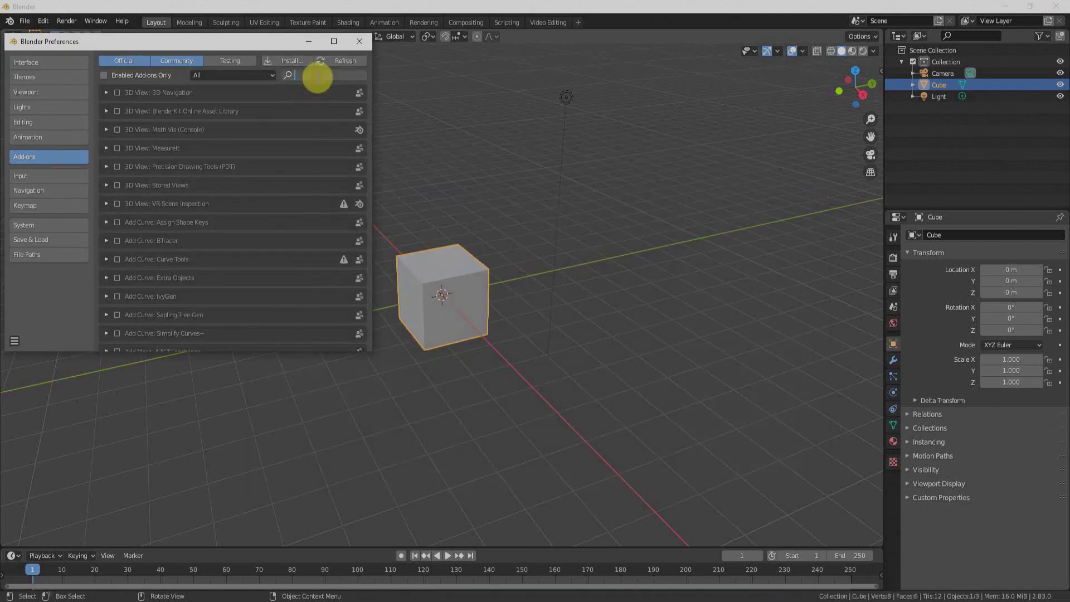
{"action": "type", "text": "mb"}
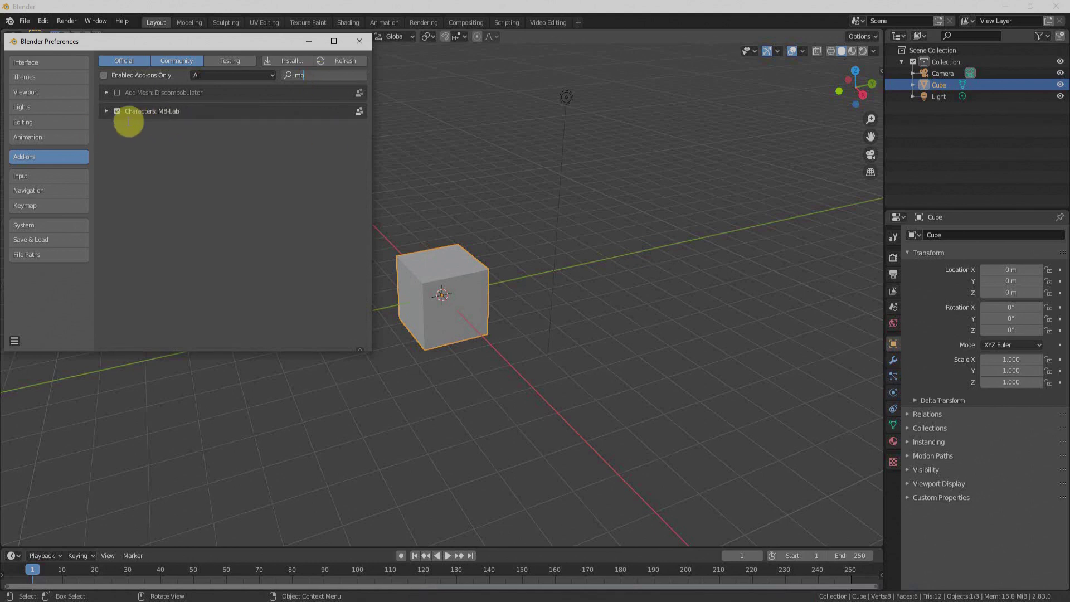
{"action": "left_click", "coordinate": [112, 110]}
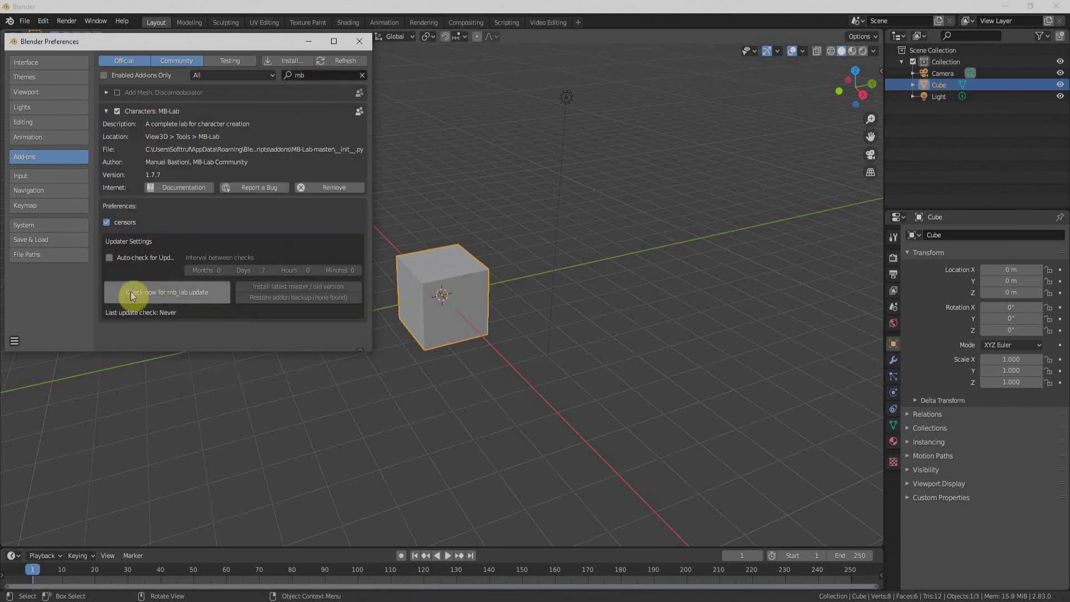
{"action": "left_click", "coordinate": [357, 42]}
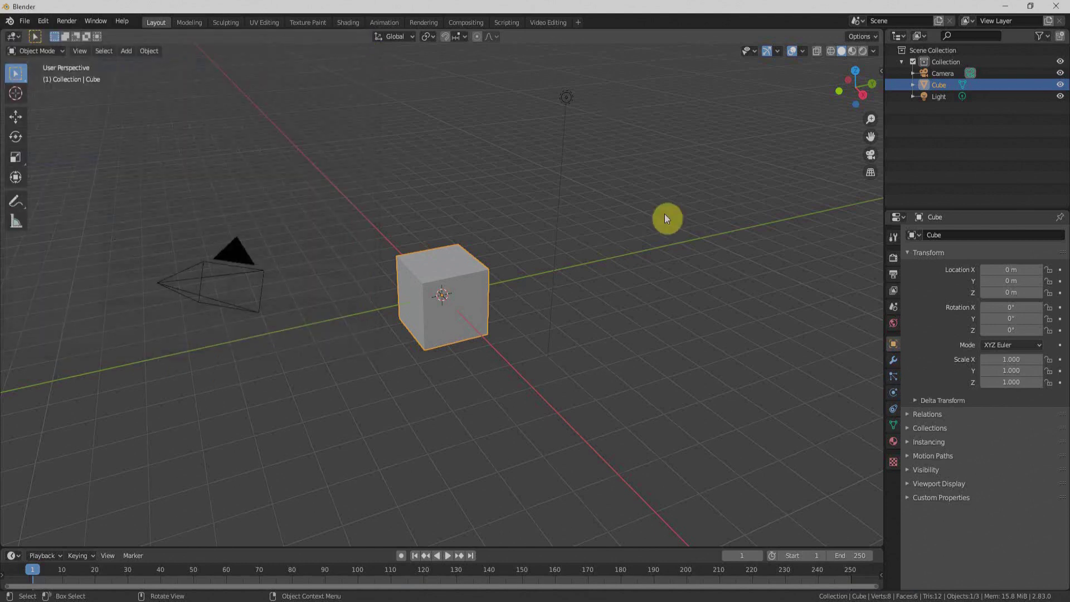
Create a Male elf (M_ft01) character with MB-Lab using the Cycles engine
{"action": "left_click", "coordinate": [879, 70]}
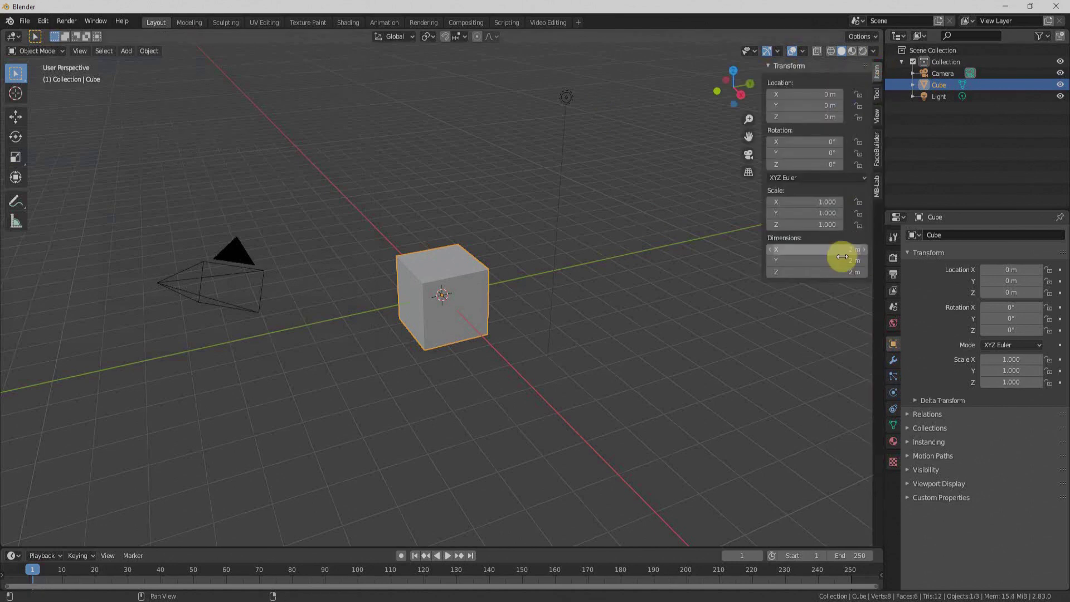
{"action": "left_click", "coordinate": [877, 184]}
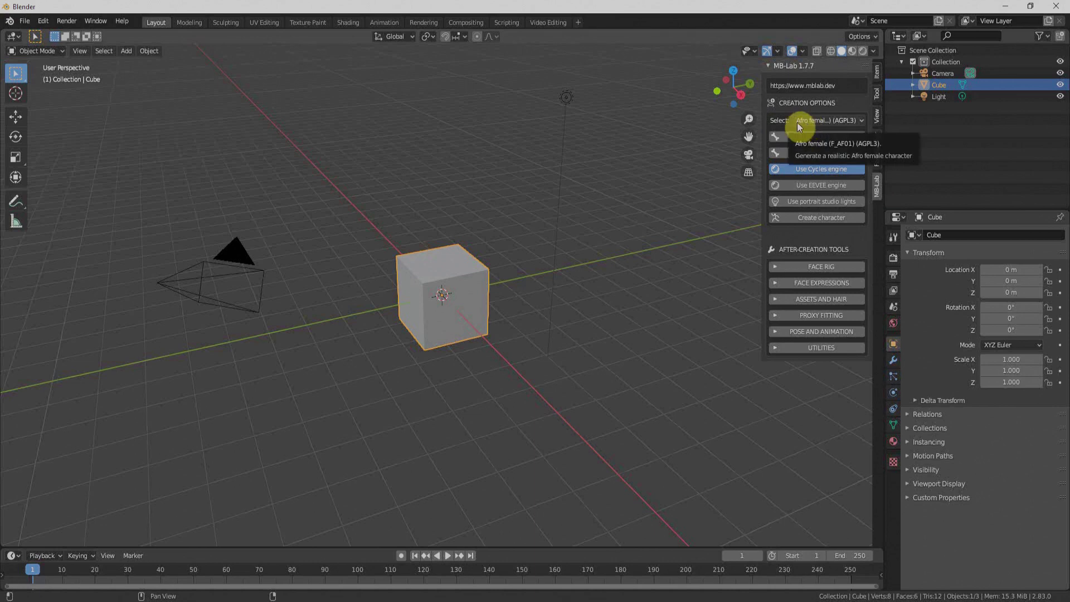
{"action": "left_click", "coordinate": [822, 120]}
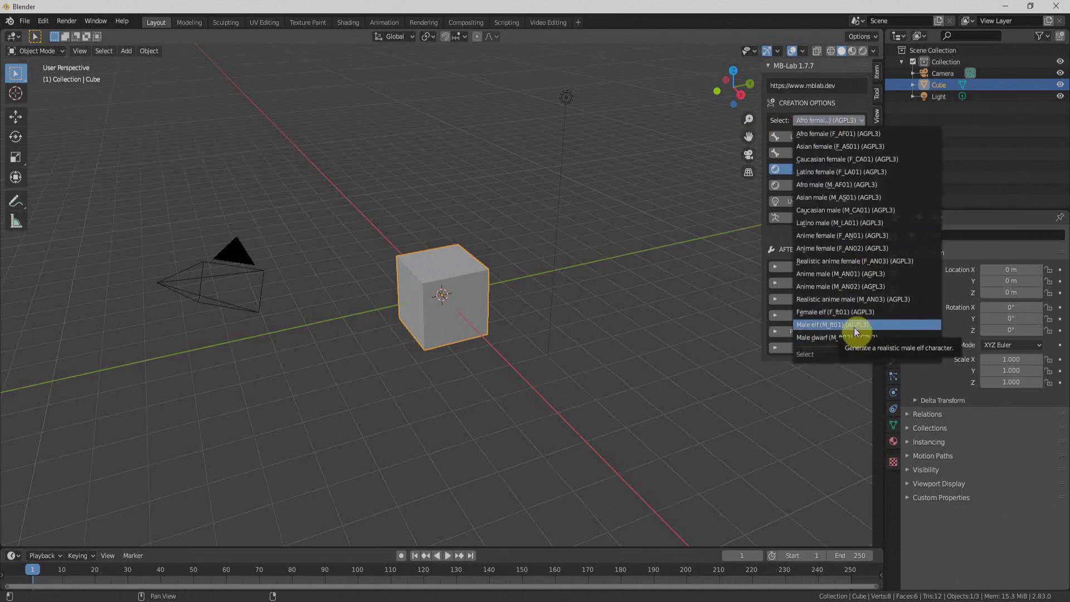
{"action": "left_click", "coordinate": [856, 329]}
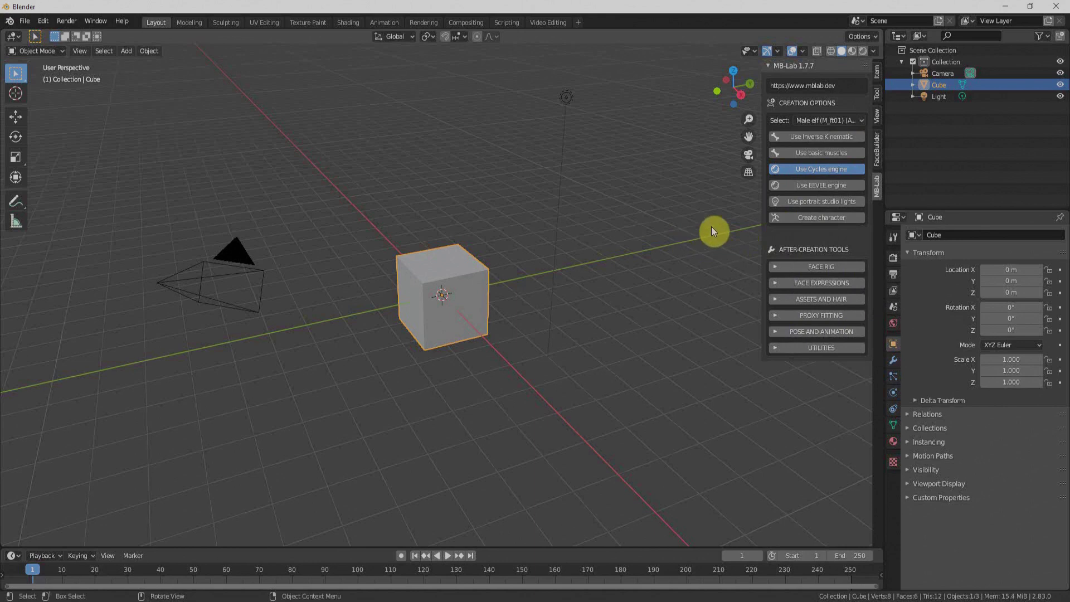
{"action": "left_click", "coordinate": [798, 187]}
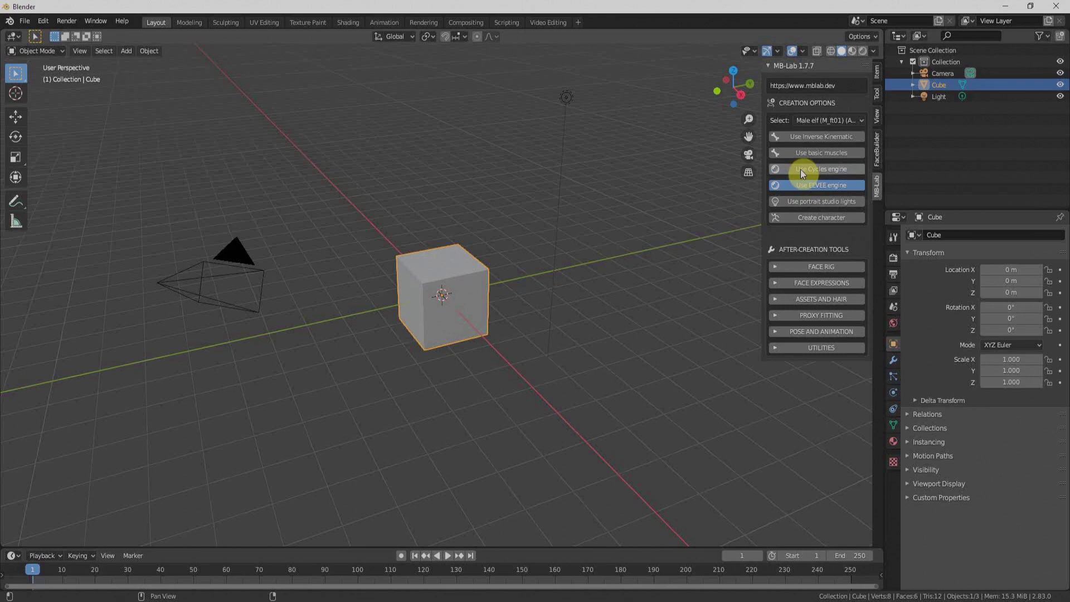
{"action": "left_click", "coordinate": [800, 169]}
{"action": "left_click", "coordinate": [812, 220]}
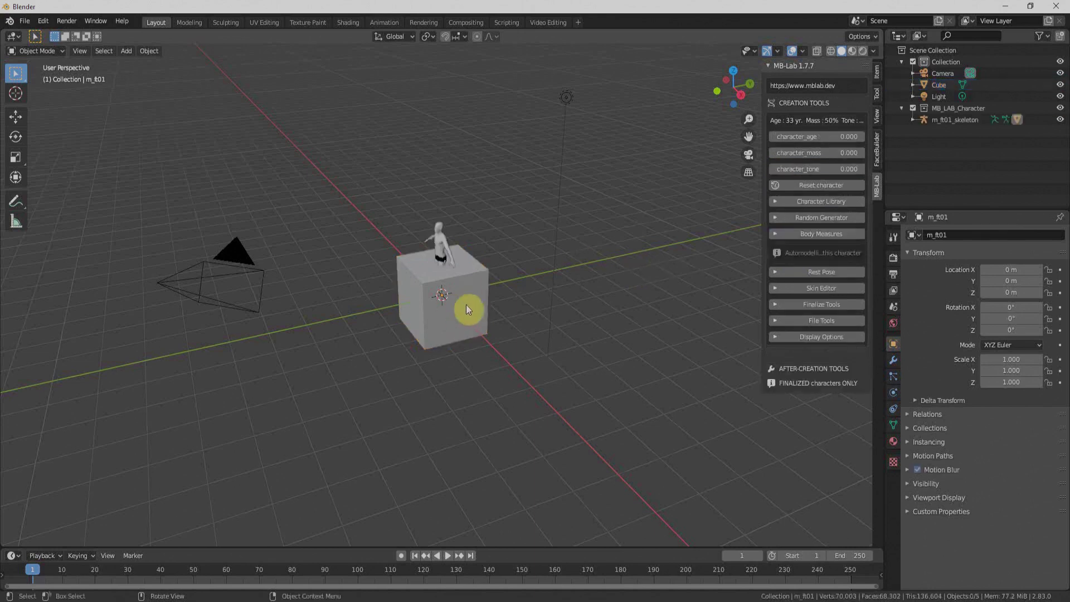
Delete the default cube surrounding the new character
{"action": "left_click", "coordinate": [481, 279]}
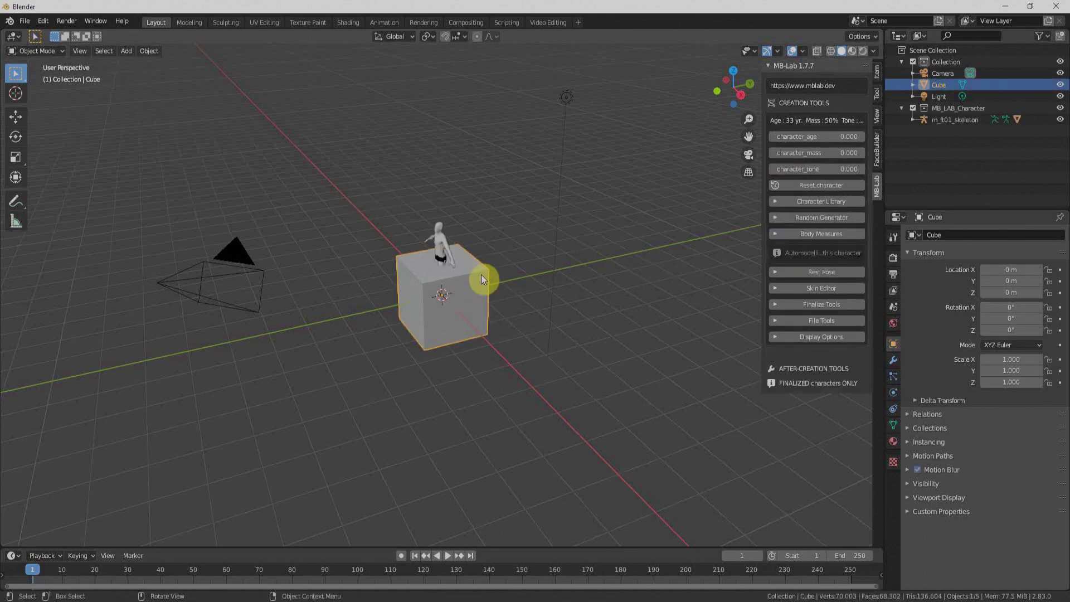
{"action": "key", "text": "x"}
{"action": "left_click", "coordinate": [480, 274]}
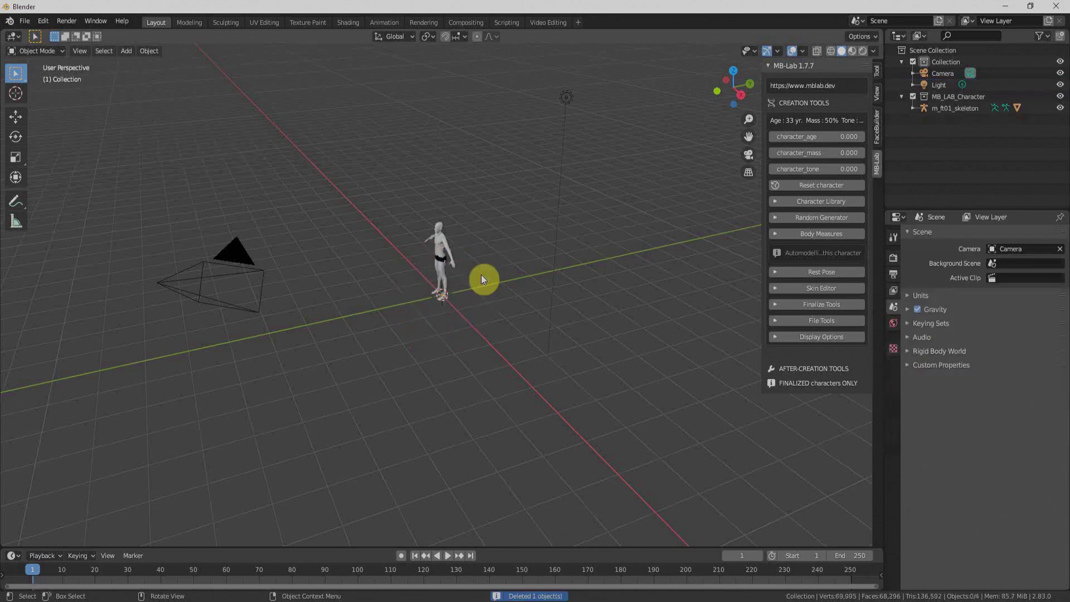
Select the character's skeleton and set its viewport display to In Front
{"action": "key", "text": "KP_1"}
{"action": "scroll", "coordinate": [481, 274], "scroll_direction": "up", "scroll_amount": 7}
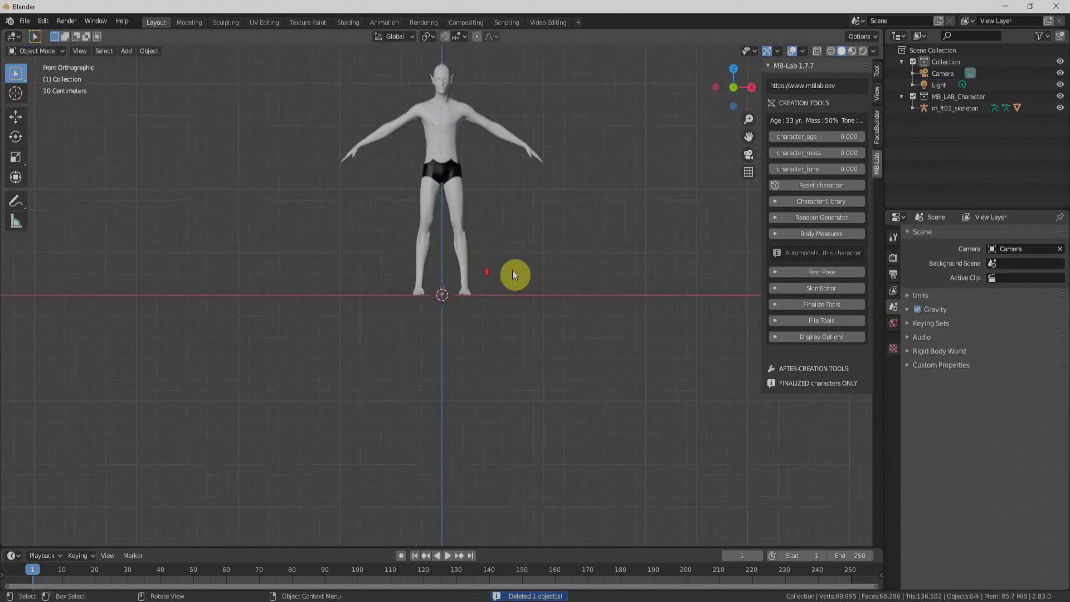
{"action": "scroll", "coordinate": [517, 414], "scroll_direction": "up", "scroll_amount": 3}
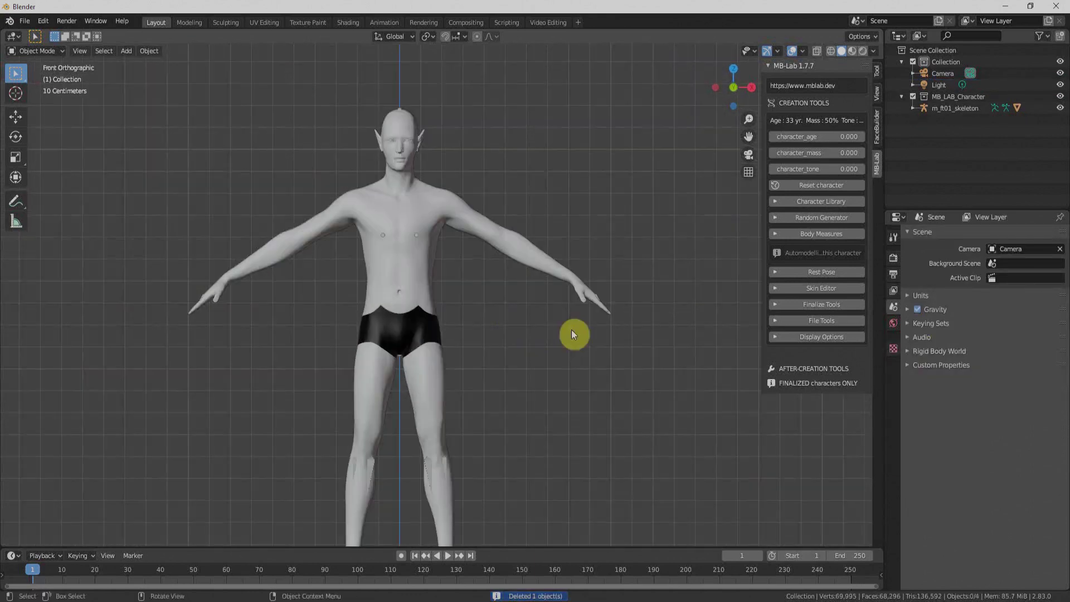
{"action": "left_click", "coordinate": [418, 240]}
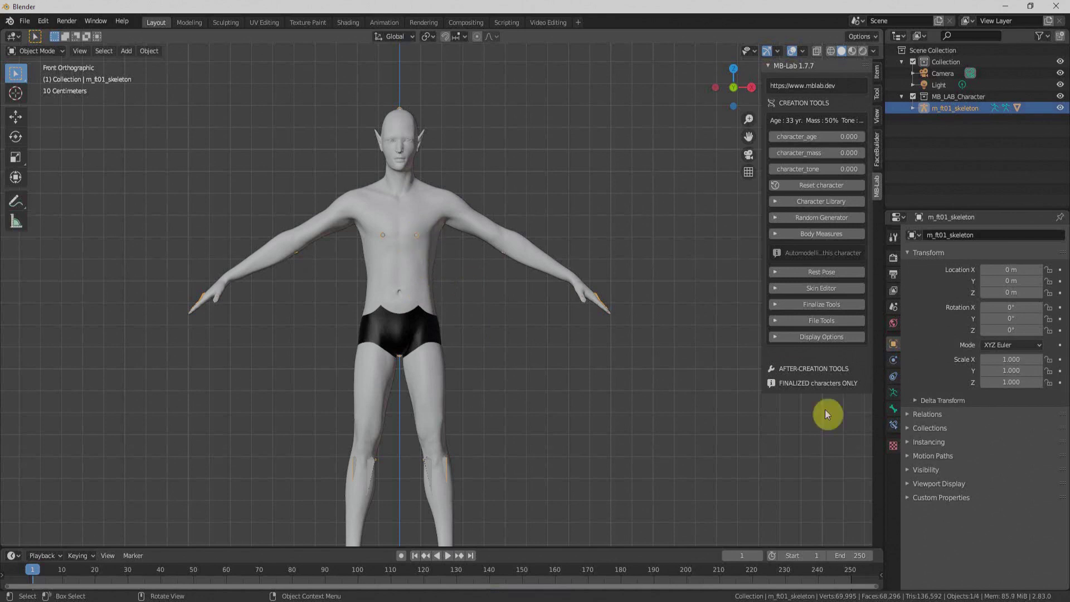
{"action": "left_click", "coordinate": [894, 393]}
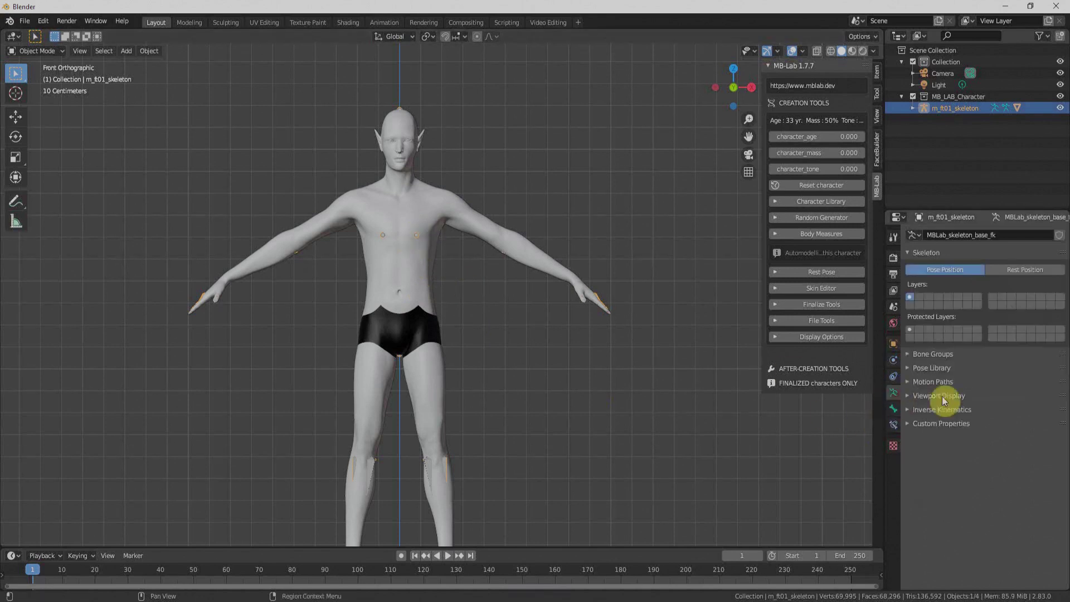
{"action": "left_click", "coordinate": [909, 396]}
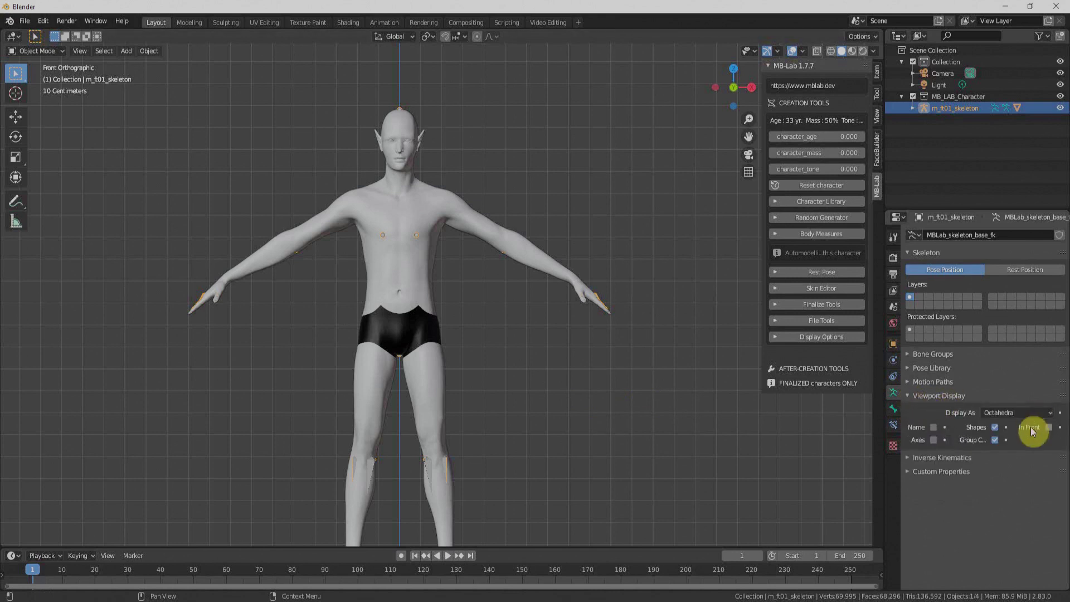
{"action": "left_click", "coordinate": [1048, 427]}
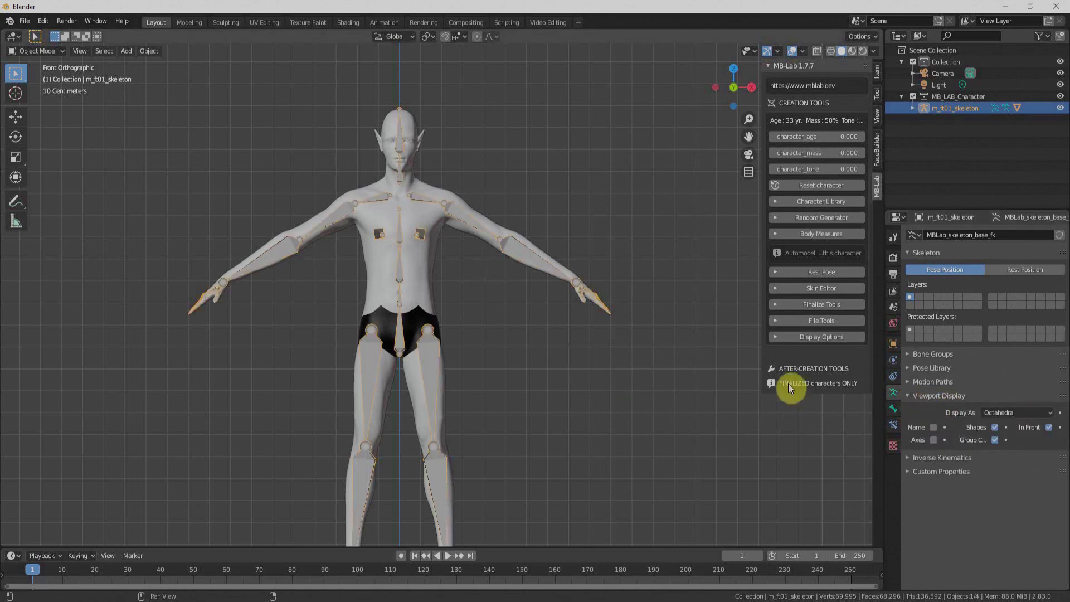
Try rotating the left lower-arm bone in Pose Mode, then return to Object Mode and turn off the skeleton's In Front display
{"action": "left_click", "coordinate": [38, 51]}
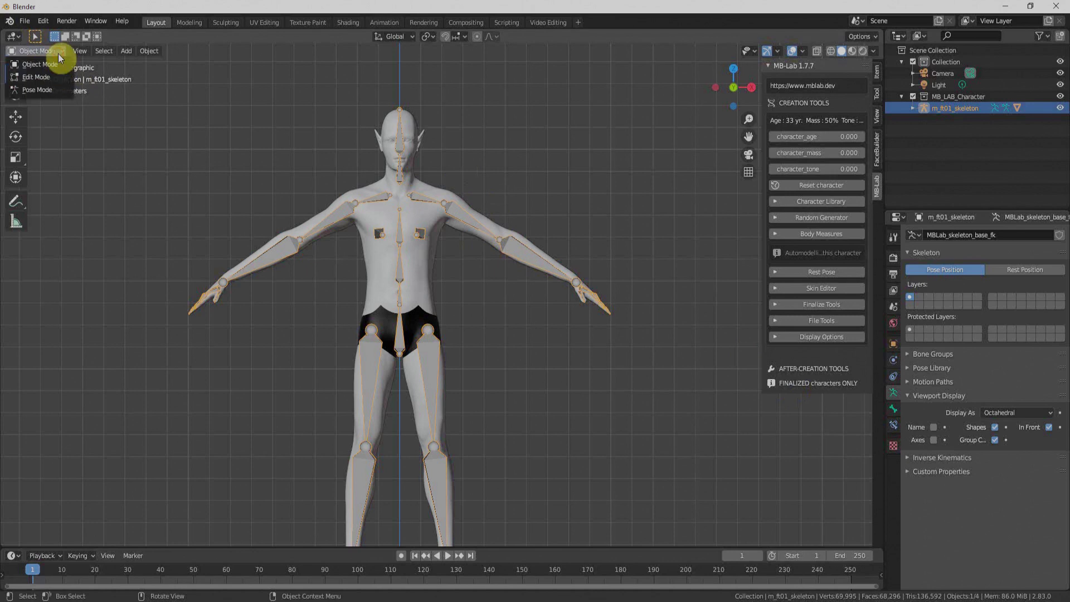
{"action": "left_click", "coordinate": [34, 85]}
{"action": "left_click", "coordinate": [516, 249]}
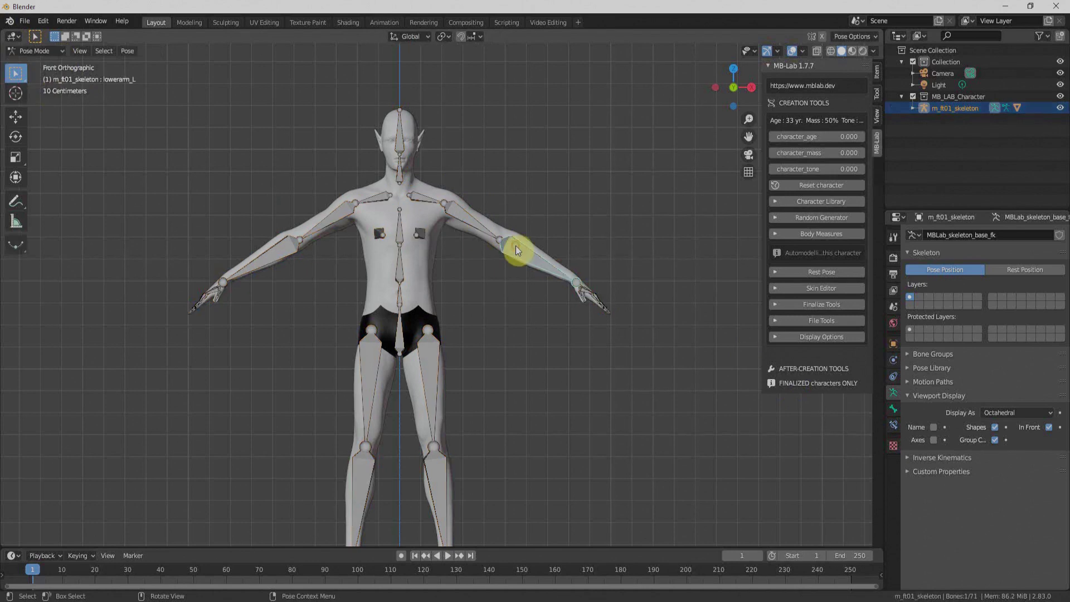
{"action": "key", "text": "r"}
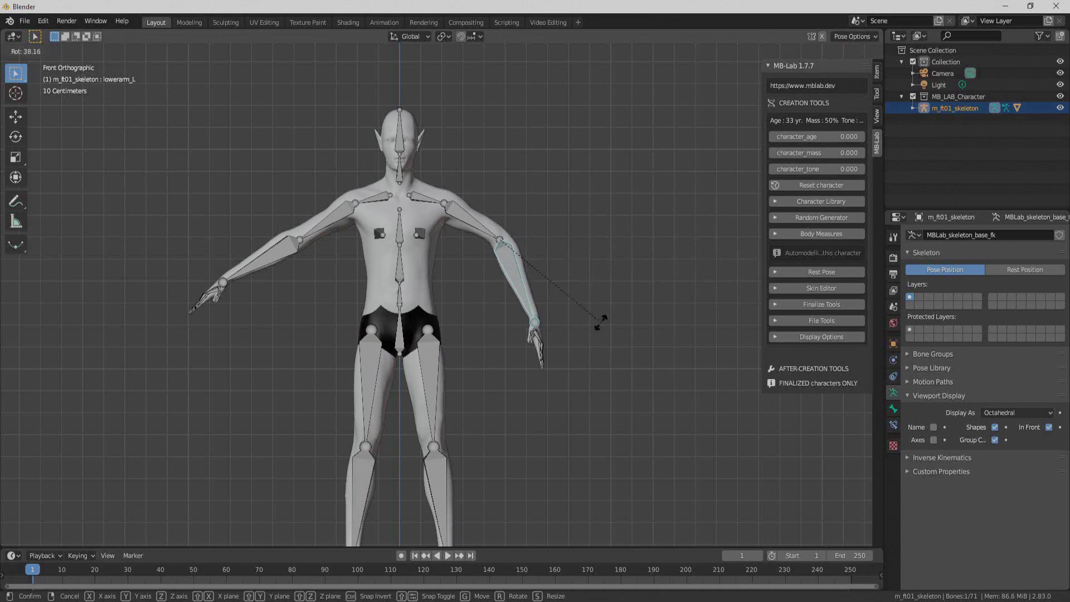
{"action": "right_click", "coordinate": [601, 322]}
{"action": "left_click", "coordinate": [33, 51]}
{"action": "left_click", "coordinate": [43, 65]}
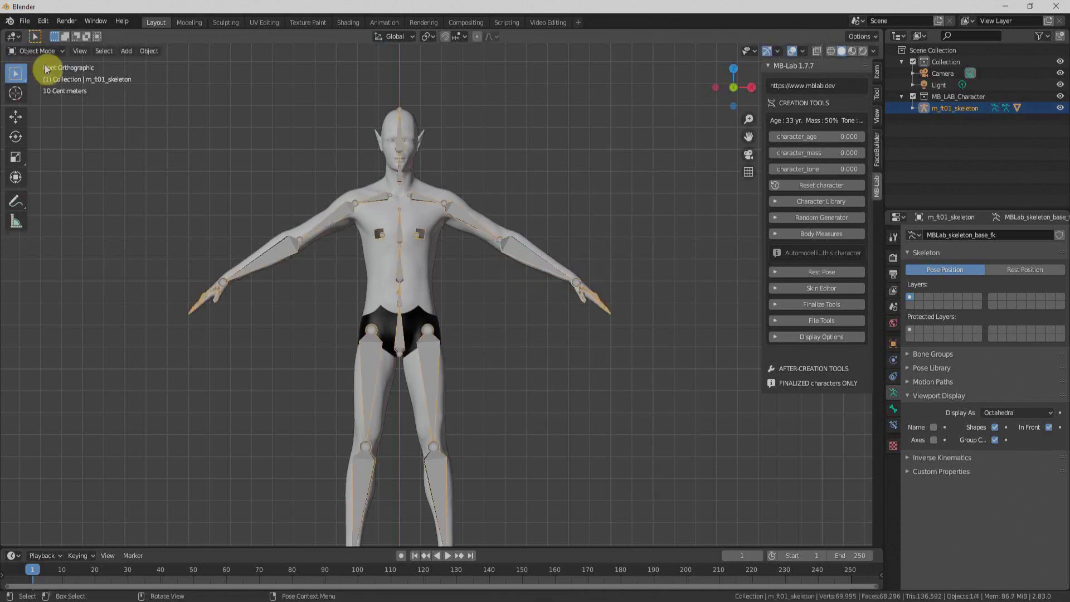
{"action": "left_click", "coordinate": [1049, 428]}
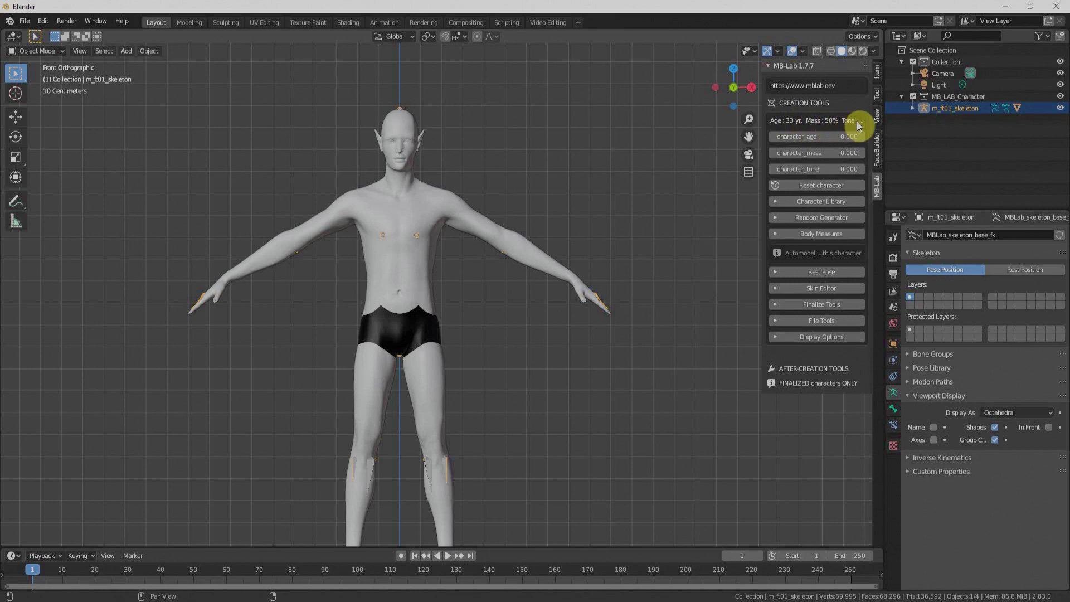
Widen the MB-Lab sidebar and set character_age to 1
{"action": "left_click_drag", "start_coordinate": [763, 130], "coordinate": [723, 129]}
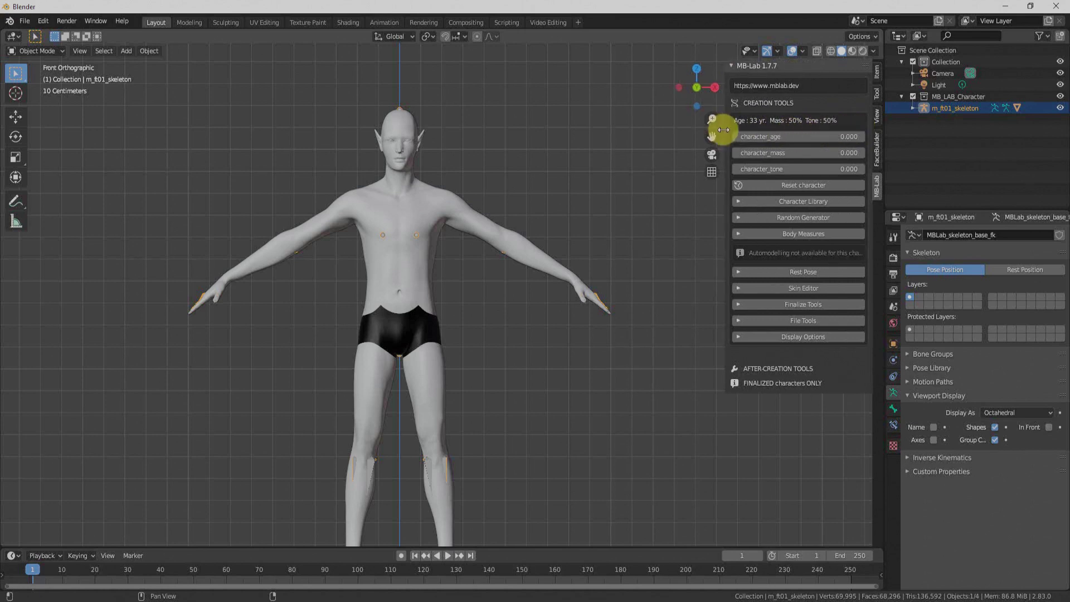
{"action": "left_click", "coordinate": [797, 138]}
{"action": "type", "text": "1"}
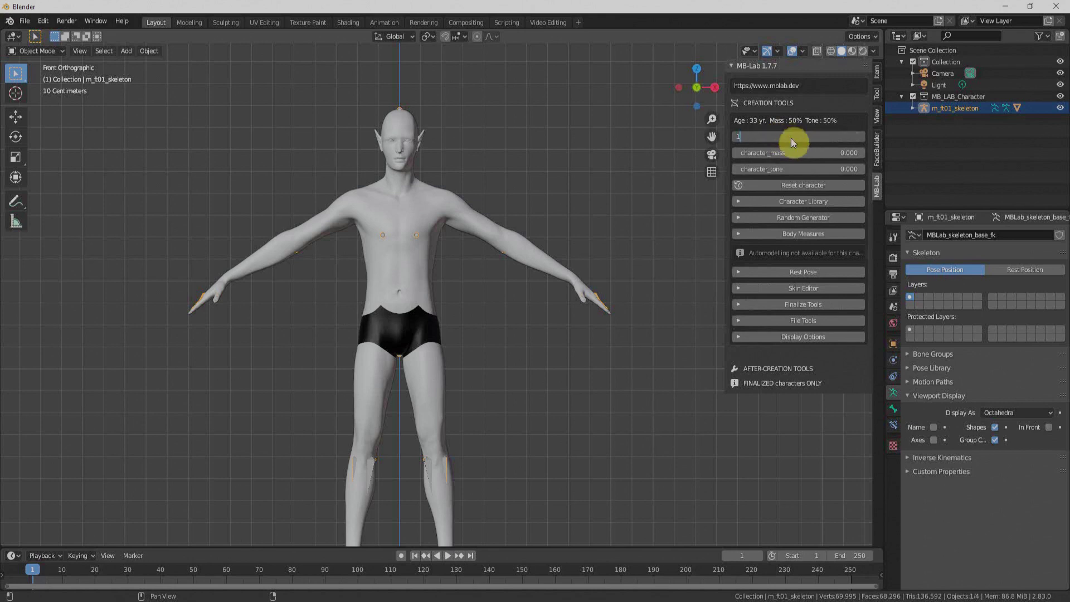
{"action": "key", "text": "Return"}
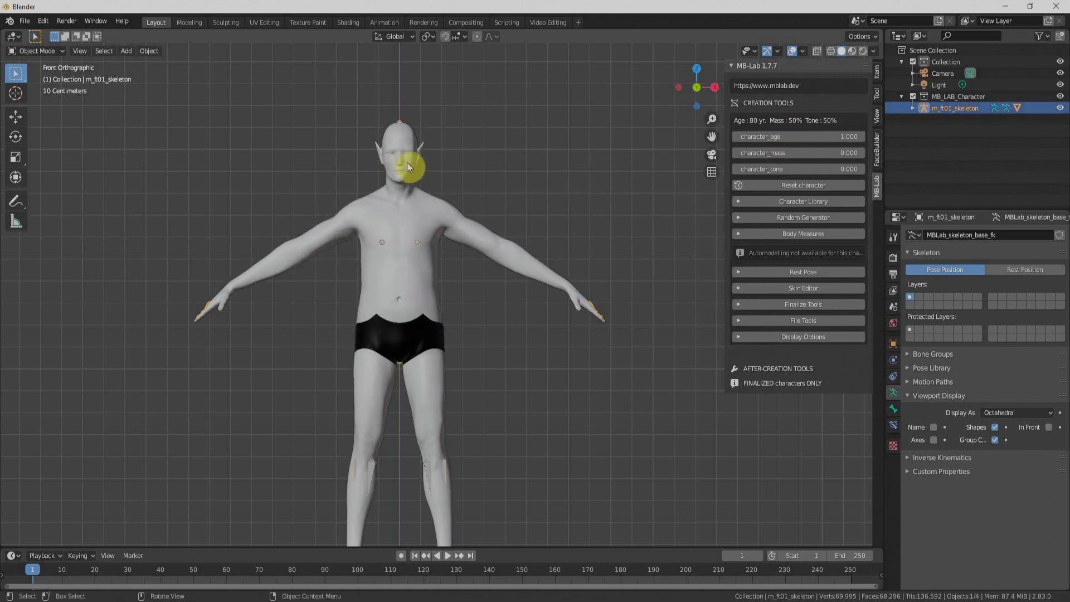
Set the elf's character_age to -1
{"action": "scroll", "coordinate": [402, 157], "scroll_direction": "up", "scroll_amount": 4}
{"action": "middle_click_drag", "start_coordinate": [471, 151], "coordinate": [538, 298], "text": "shift"}
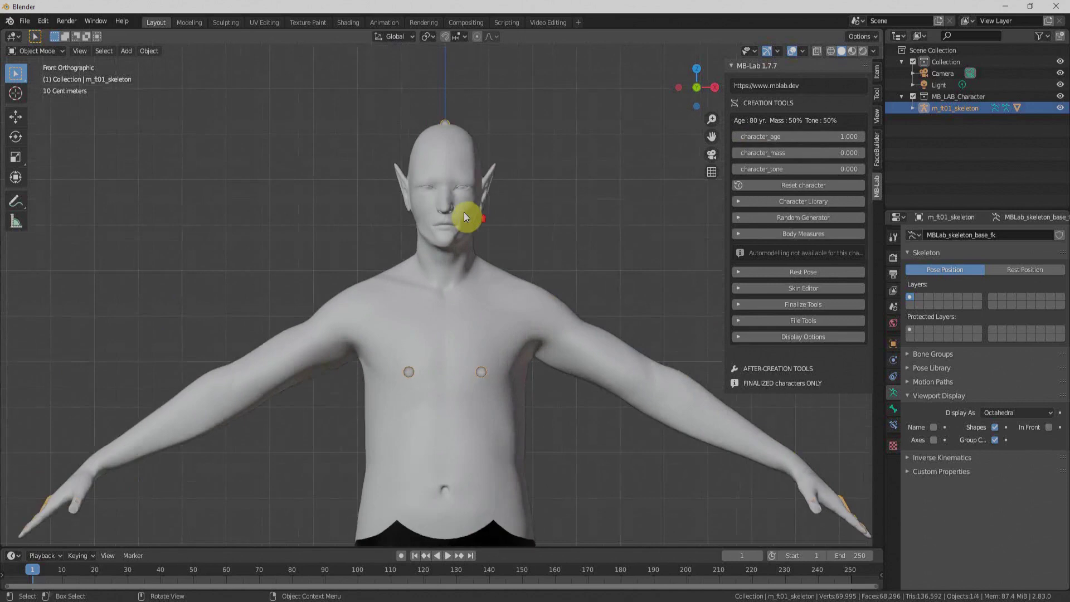
{"action": "scroll", "coordinate": [464, 212], "scroll_direction": "up", "scroll_amount": 2}
{"action": "middle_click_drag", "start_coordinate": [518, 215], "coordinate": [477, 266], "text": "shift"}
{"action": "left_click", "coordinate": [838, 137]}
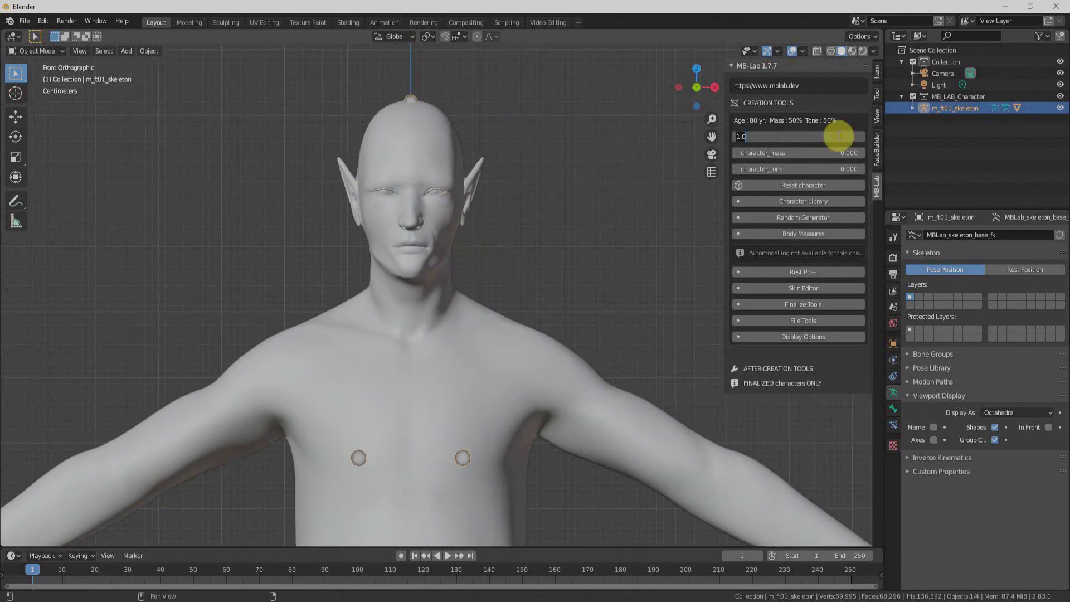
{"action": "type", "text": "-1"}
{"action": "key", "text": "Return"}
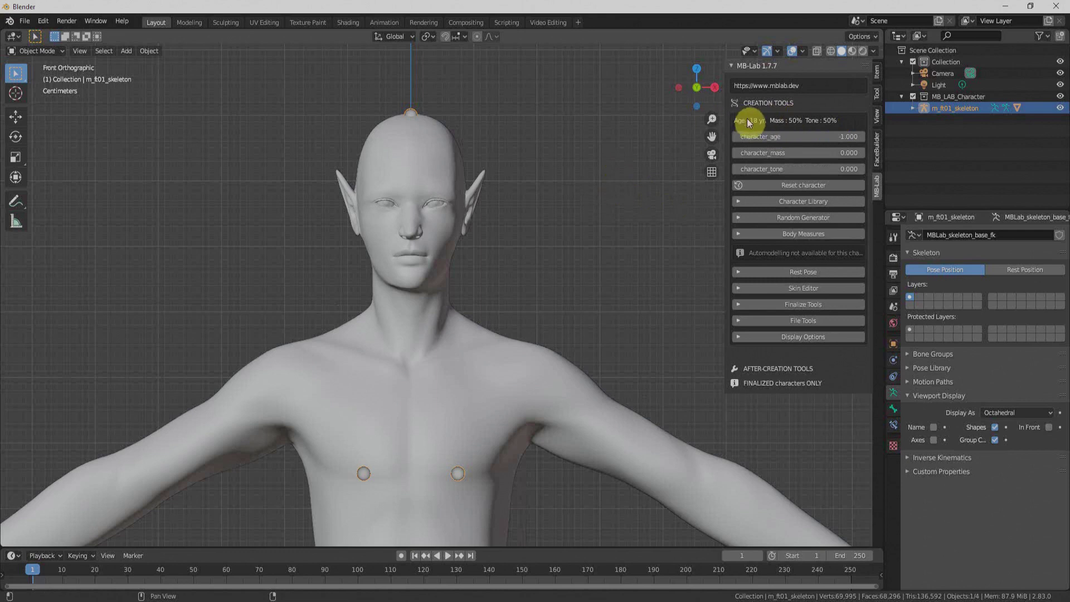
Set the elf's character_mass to 1 and character_tone to 1
{"action": "left_click", "coordinate": [760, 153]}
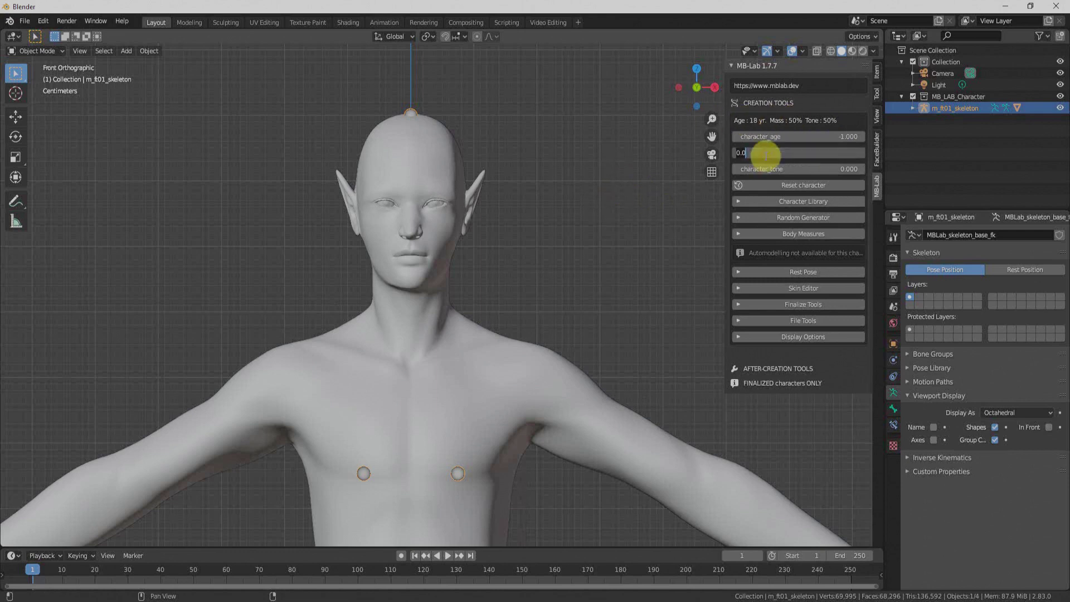
{"action": "type", "text": "1"}
{"action": "key", "text": "Return"}
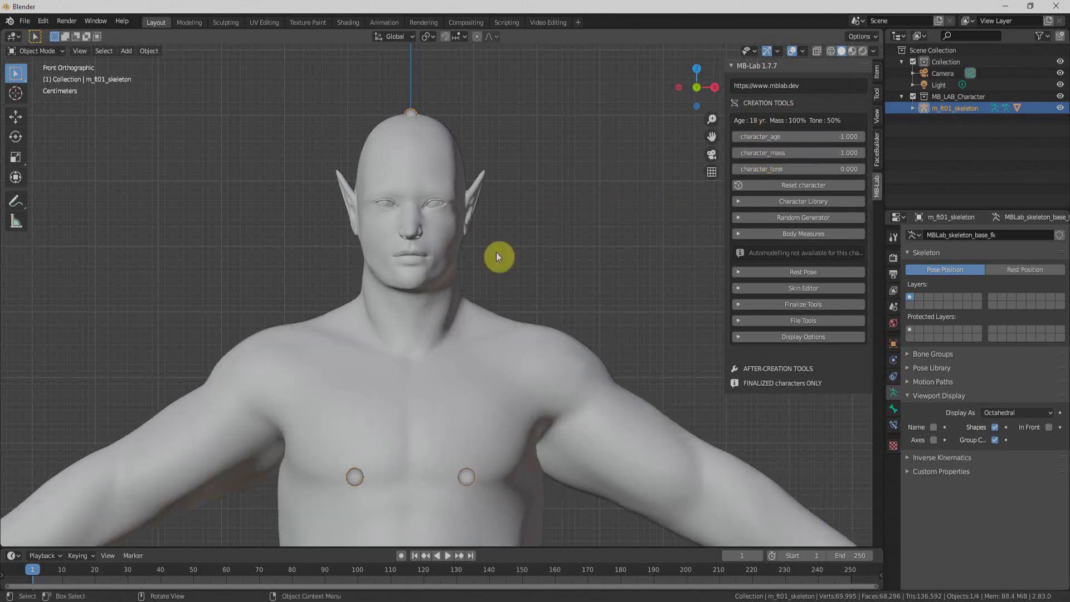
{"action": "scroll", "coordinate": [528, 286], "scroll_direction": "down", "scroll_amount": 3}
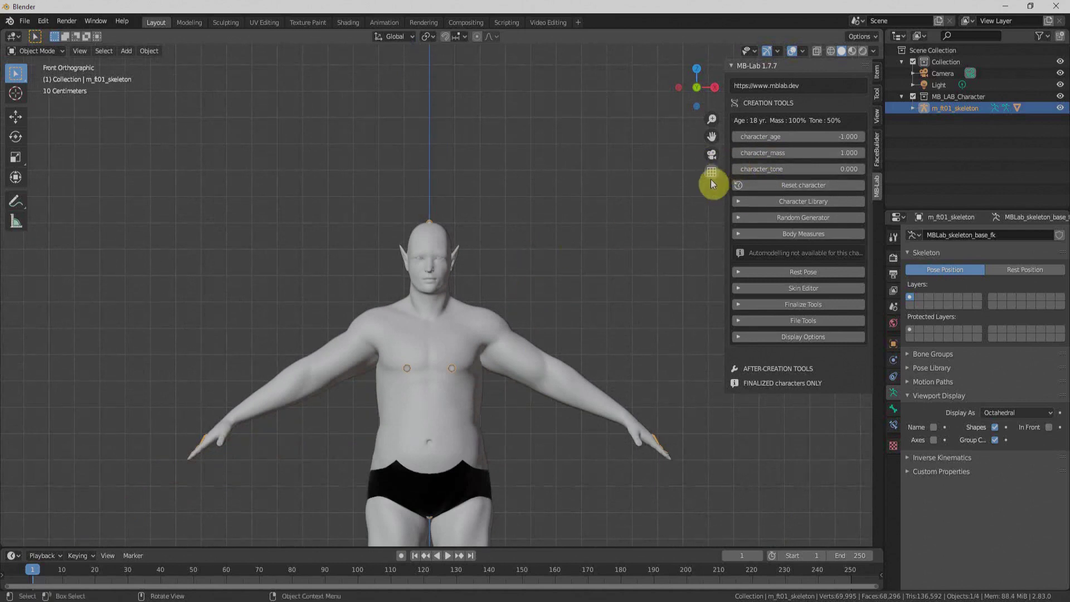
{"action": "left_click", "coordinate": [779, 169]}
{"action": "type", "text": "0.0"}
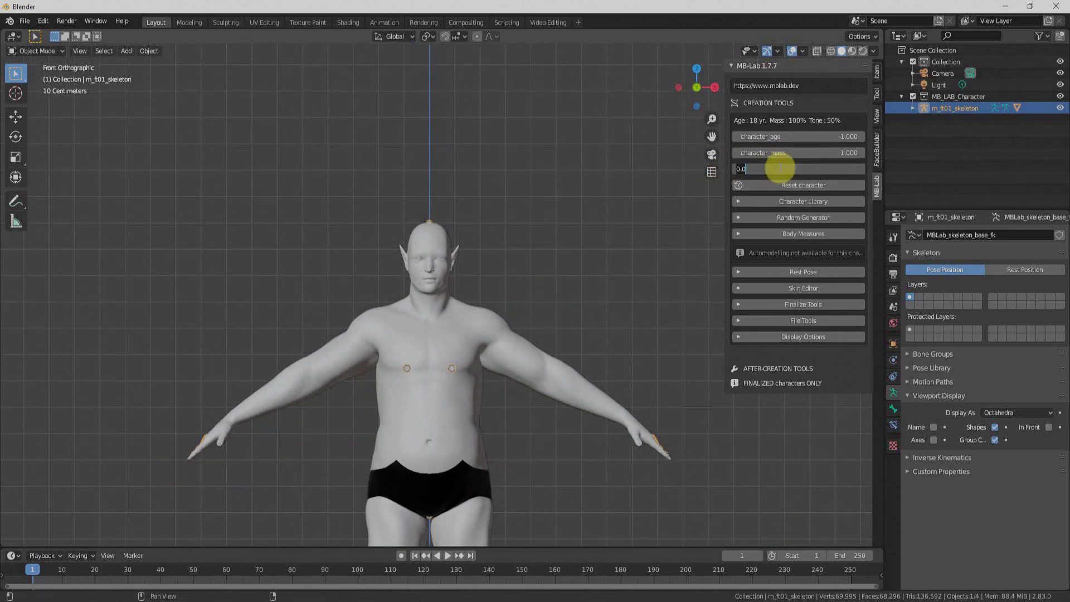
{"action": "key", "text": "Return"}
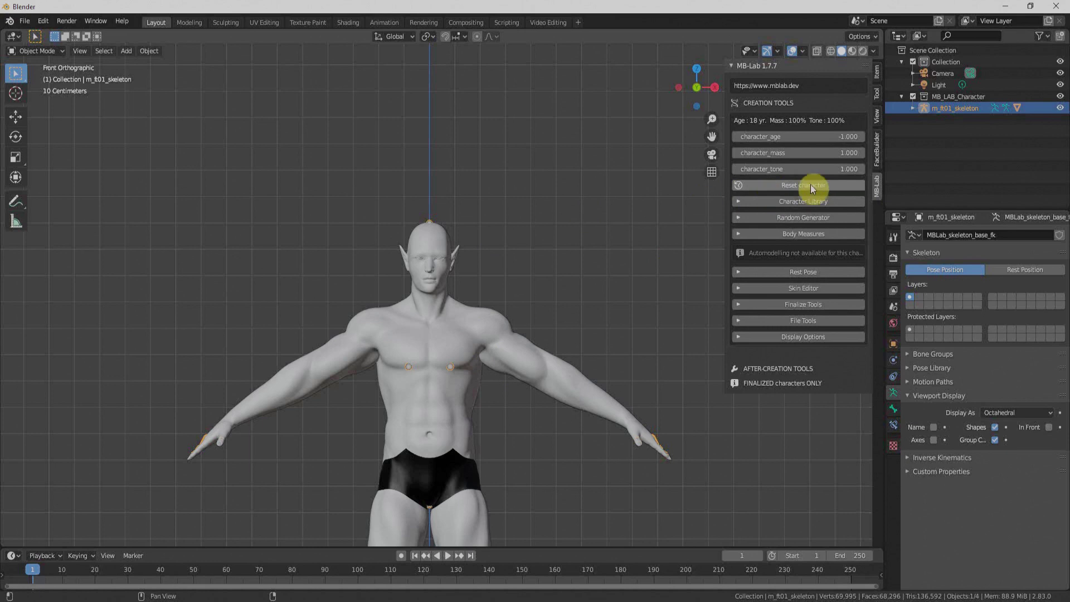
Apply the type_extreme_bodybuilder preset from the Character Library to the elf
{"action": "left_click", "coordinate": [737, 203]}
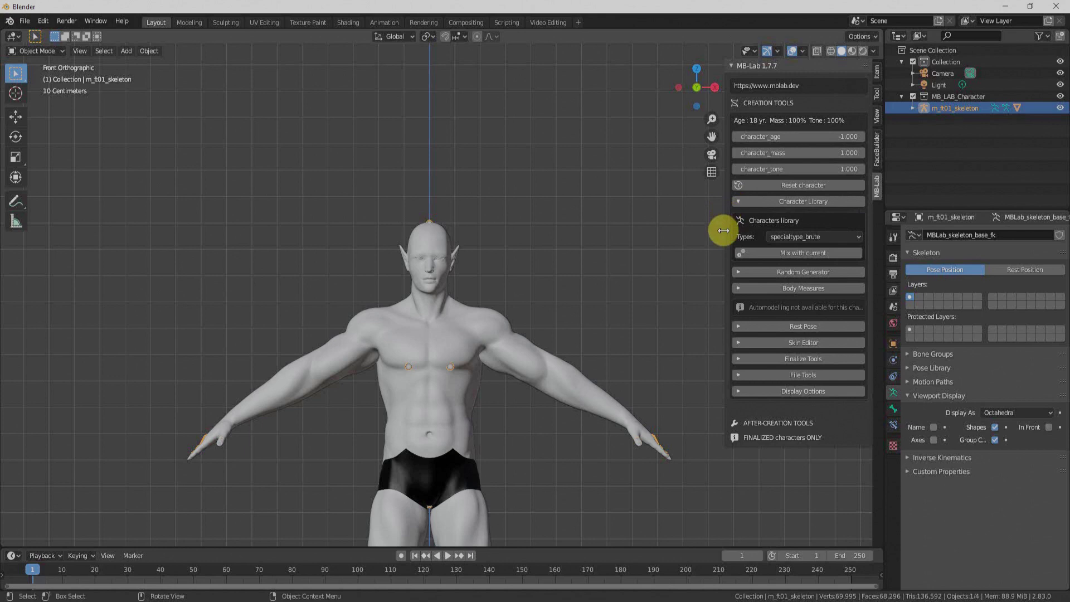
{"action": "left_click", "coordinate": [818, 236]}
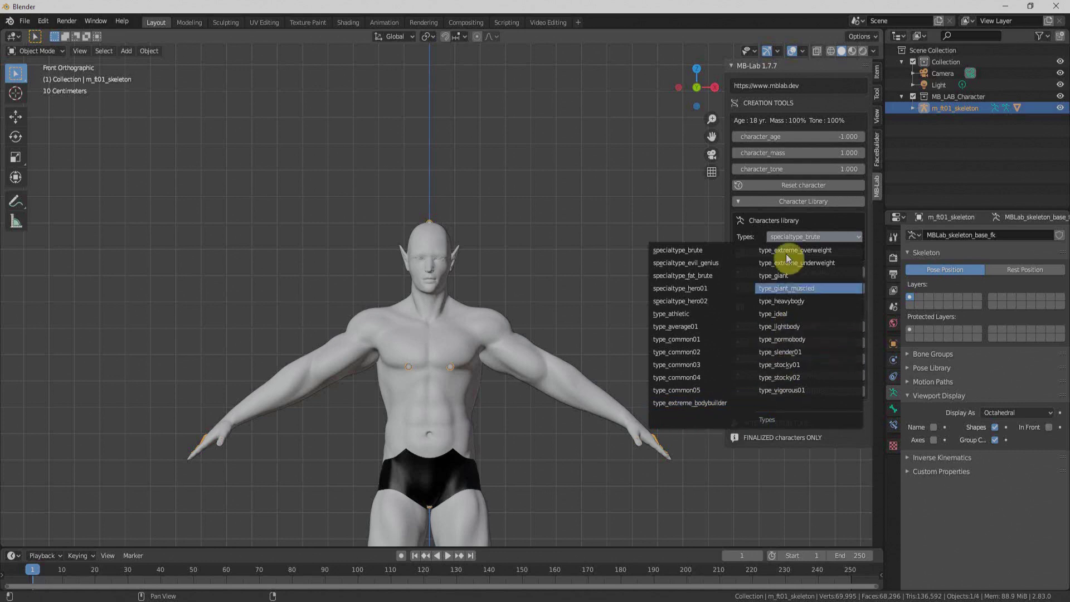
{"action": "left_click", "coordinate": [708, 403]}
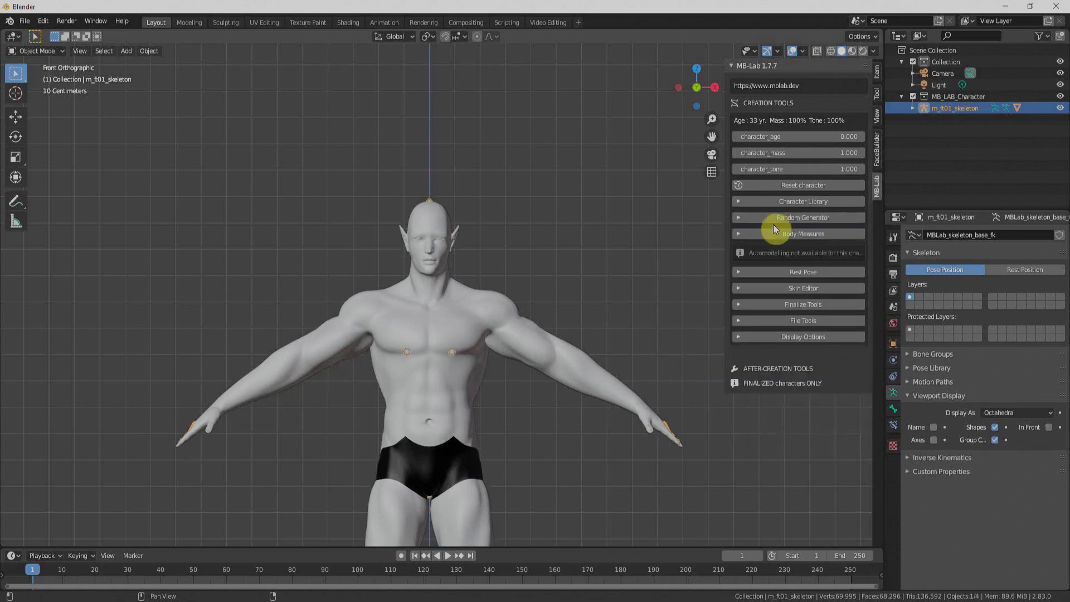
Review the Random Generator's engine and preserve options and the Body Measures parameters for the Abdomen category
{"action": "left_click", "coordinate": [735, 217]}
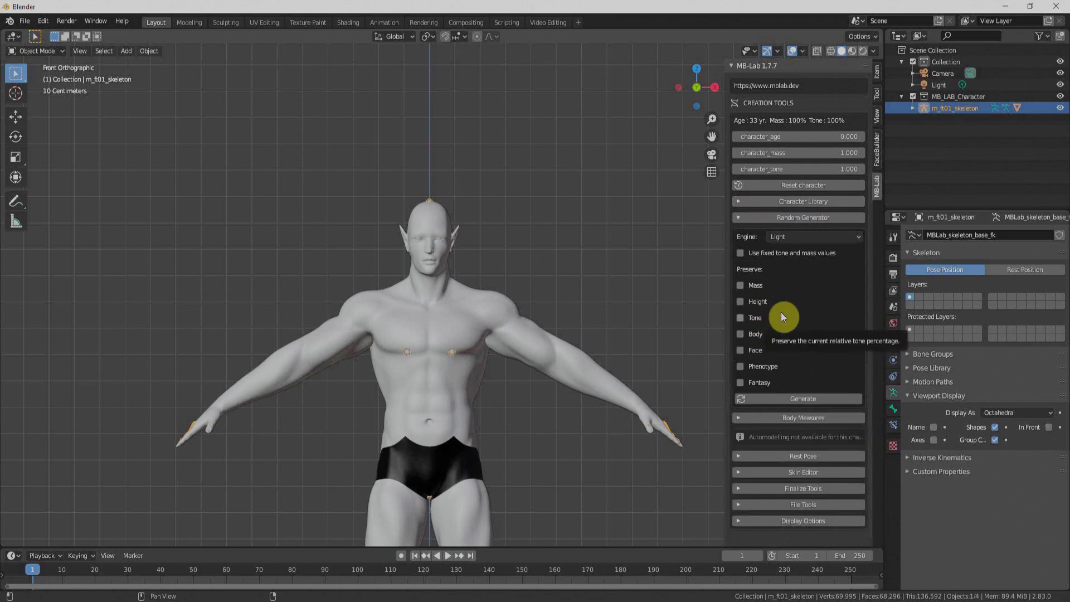
{"action": "left_click", "coordinate": [804, 240]}
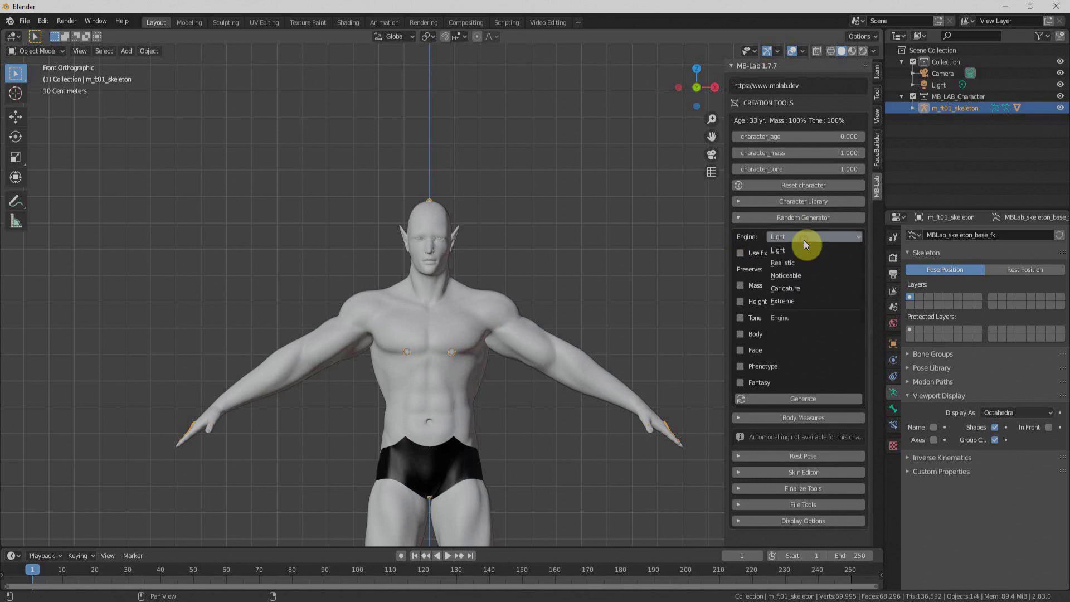
{"action": "left_click", "coordinate": [804, 240]}
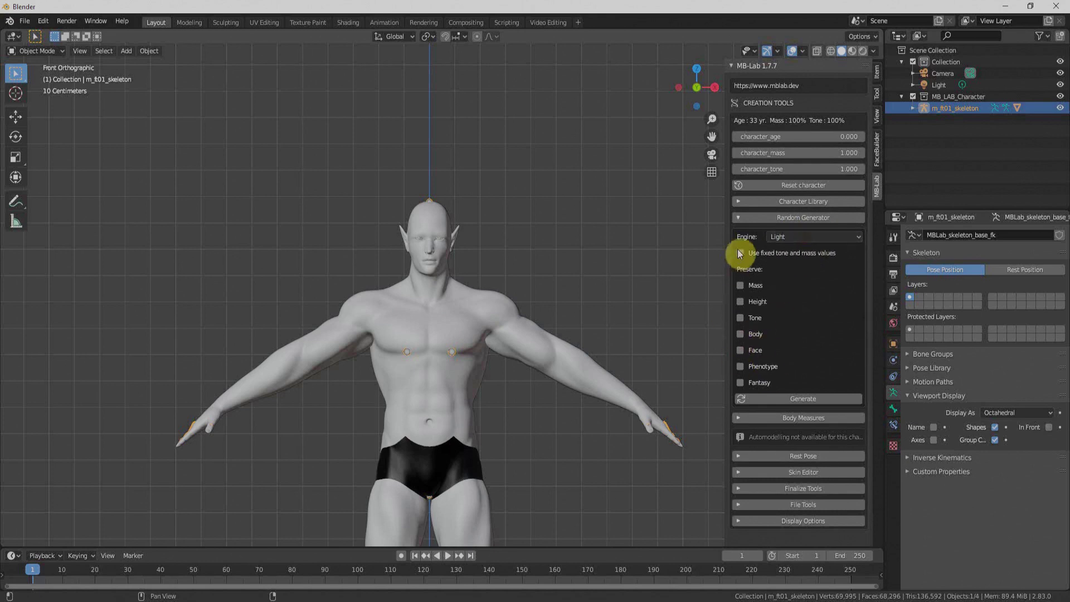
{"action": "left_click", "coordinate": [739, 218]}
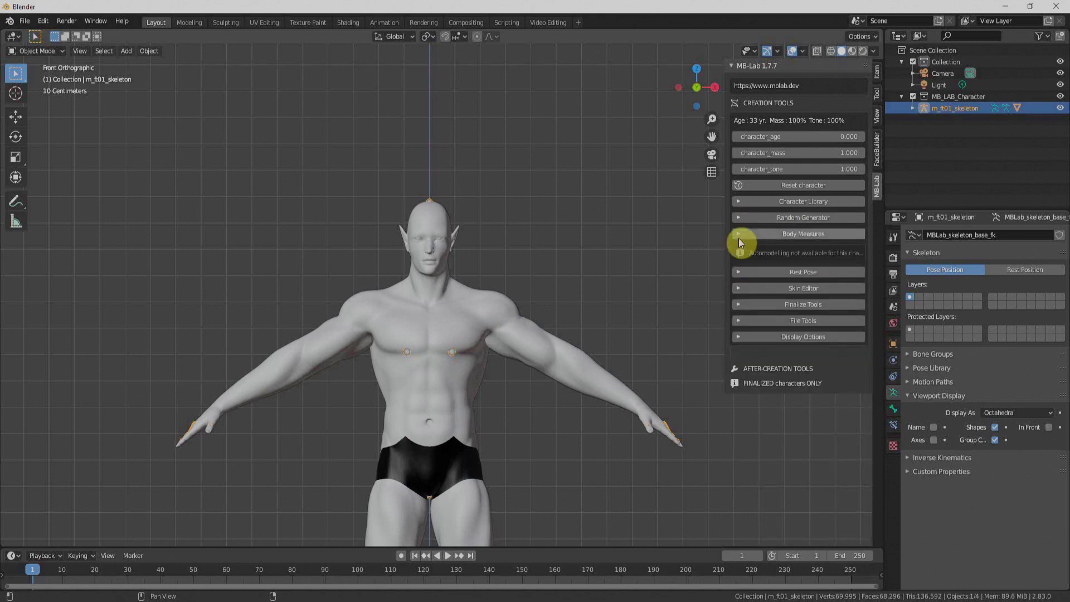
{"action": "left_click", "coordinate": [738, 238]}
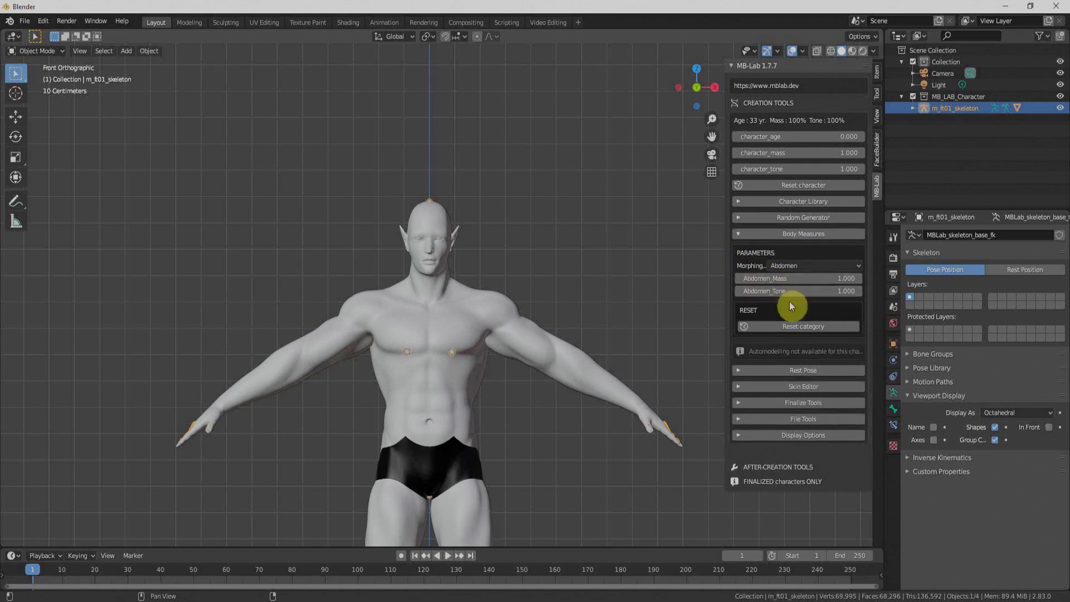
{"action": "left_click", "coordinate": [739, 233]}
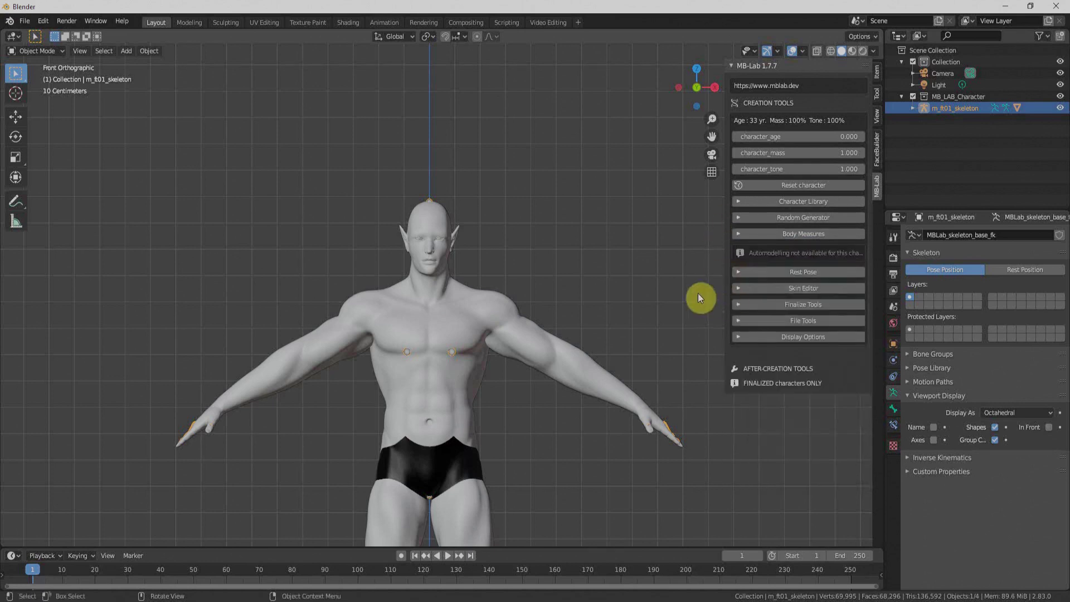
Set the character's rest pose to t-pose
{"action": "left_click", "coordinate": [745, 271]}
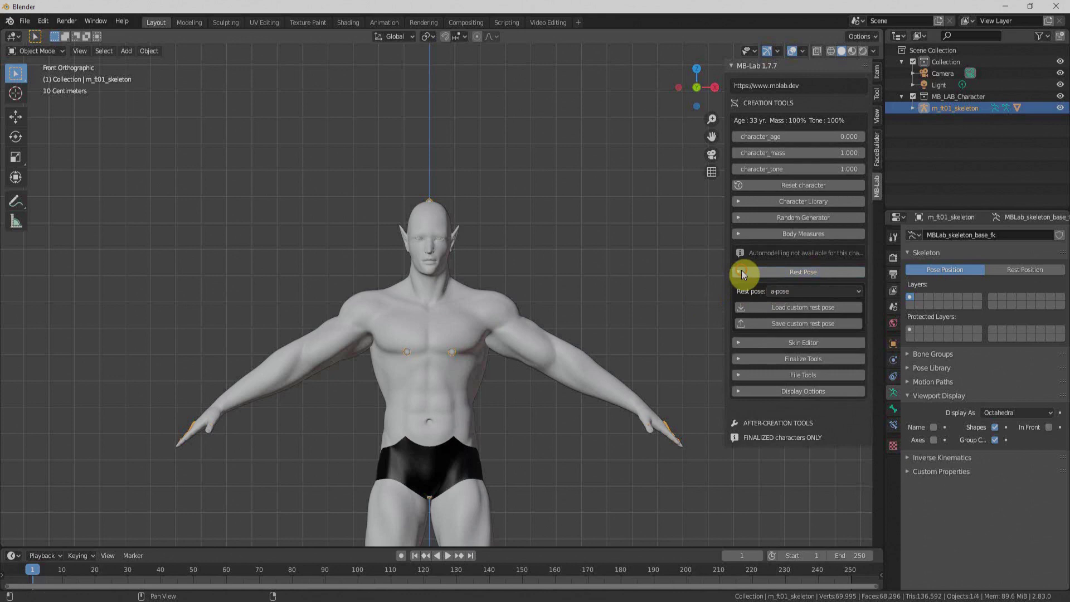
{"action": "left_click", "coordinate": [801, 292]}
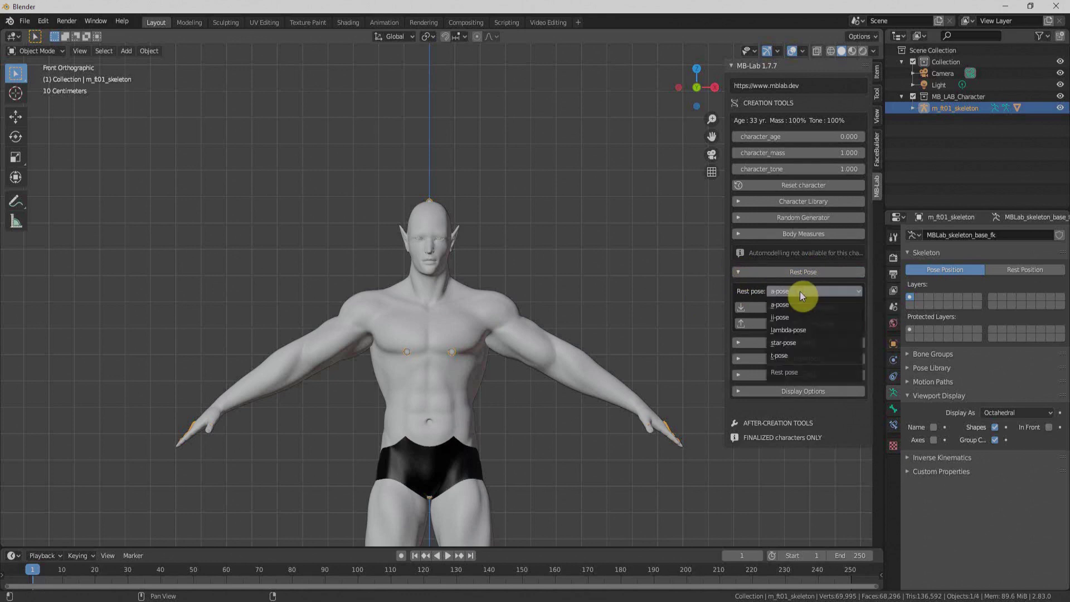
{"action": "left_click", "coordinate": [803, 355]}
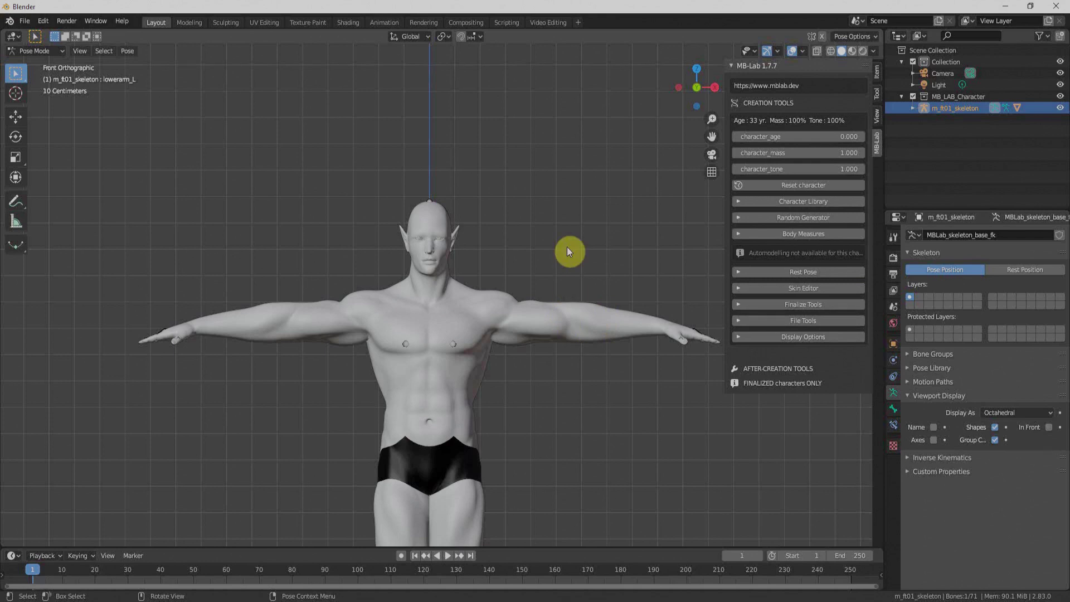
Switch the viewport to Rendered shading and brighten the world background color to near white
{"action": "key", "text": "z"}
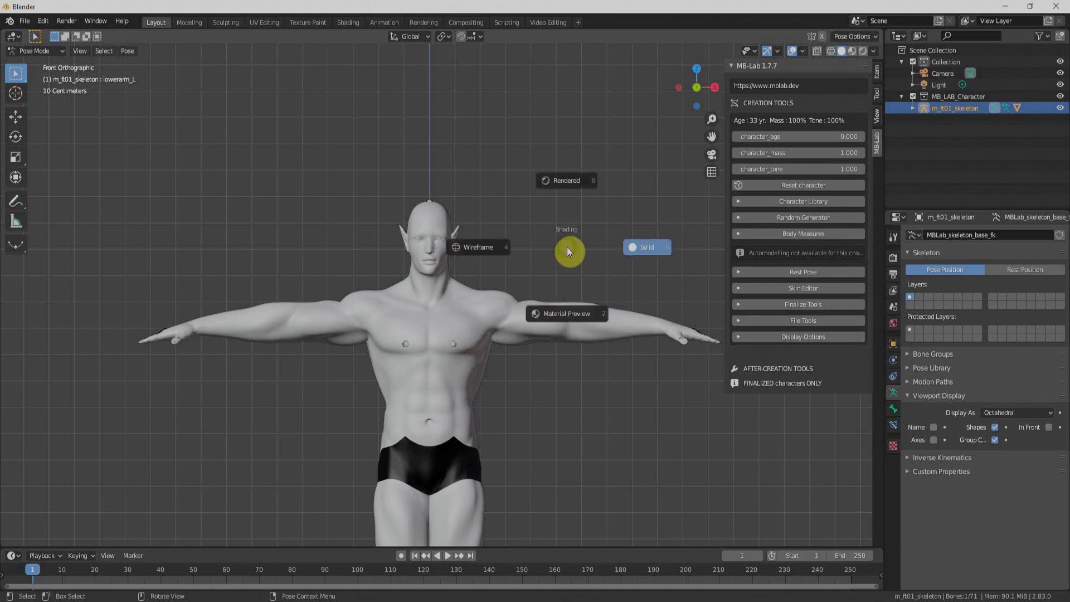
{"action": "left_click", "coordinate": [566, 180]}
{"action": "left_click", "coordinate": [893, 323]}
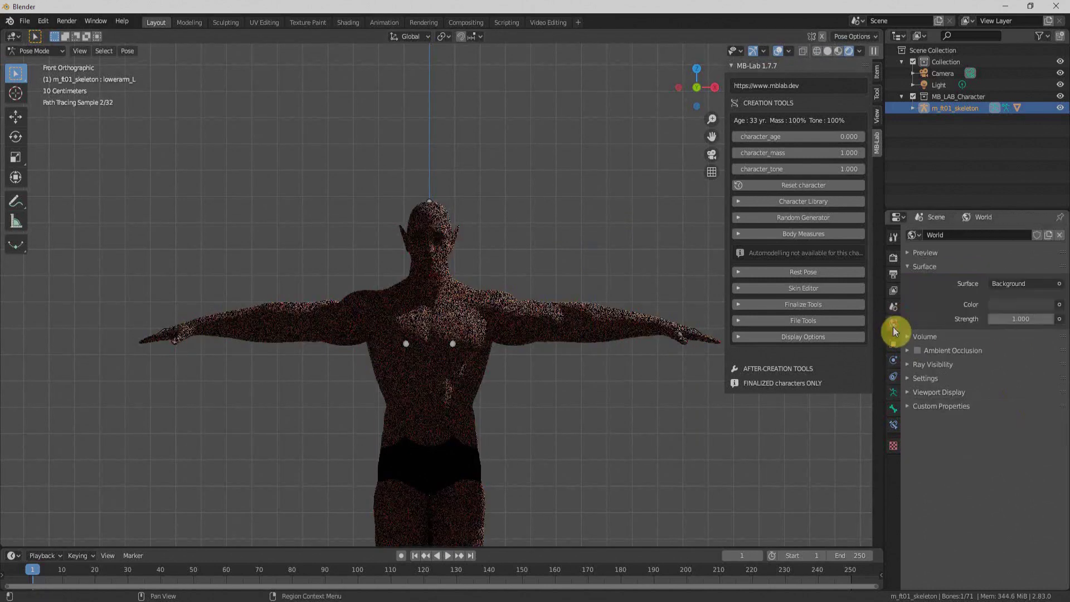
{"action": "left_click", "coordinate": [1022, 305]}
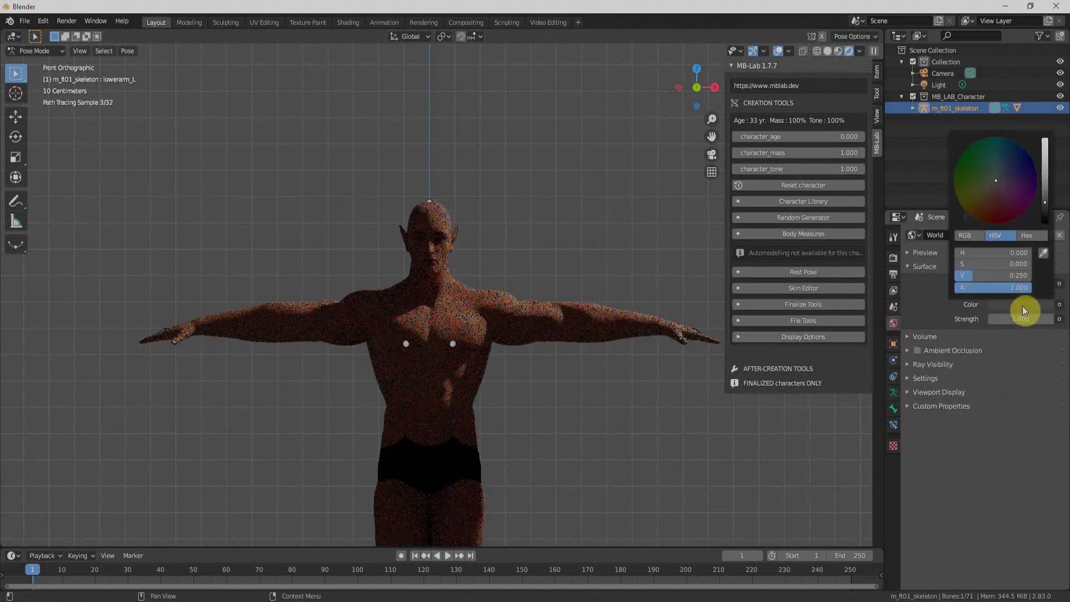
{"action": "left_click", "coordinate": [1045, 146]}
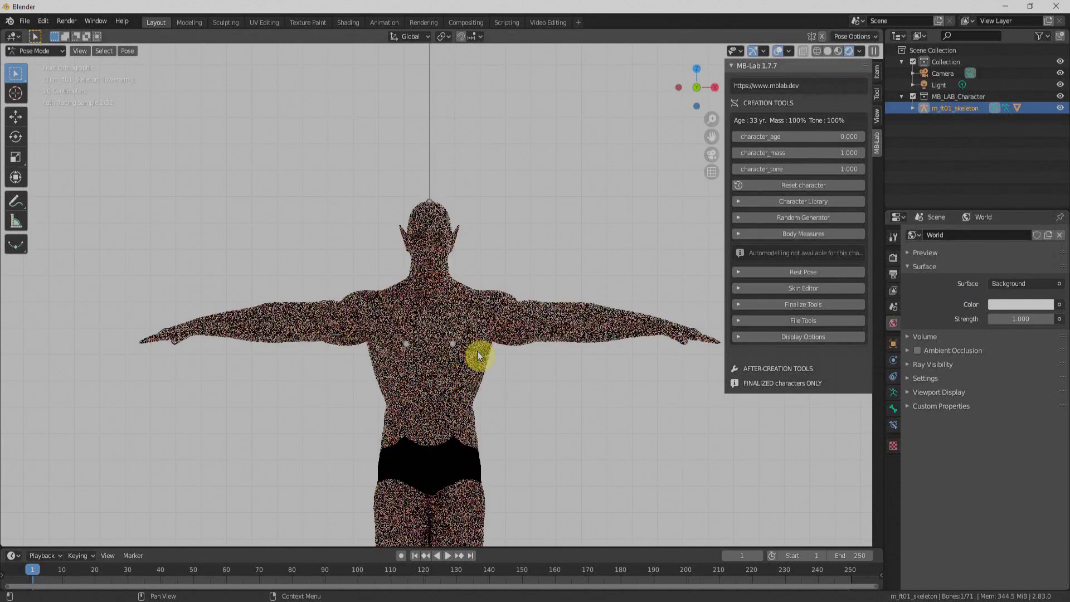
Set skin_bump to 1.00 and increase skin_oil in the Skin Editor
{"action": "left_click", "coordinate": [738, 289]}
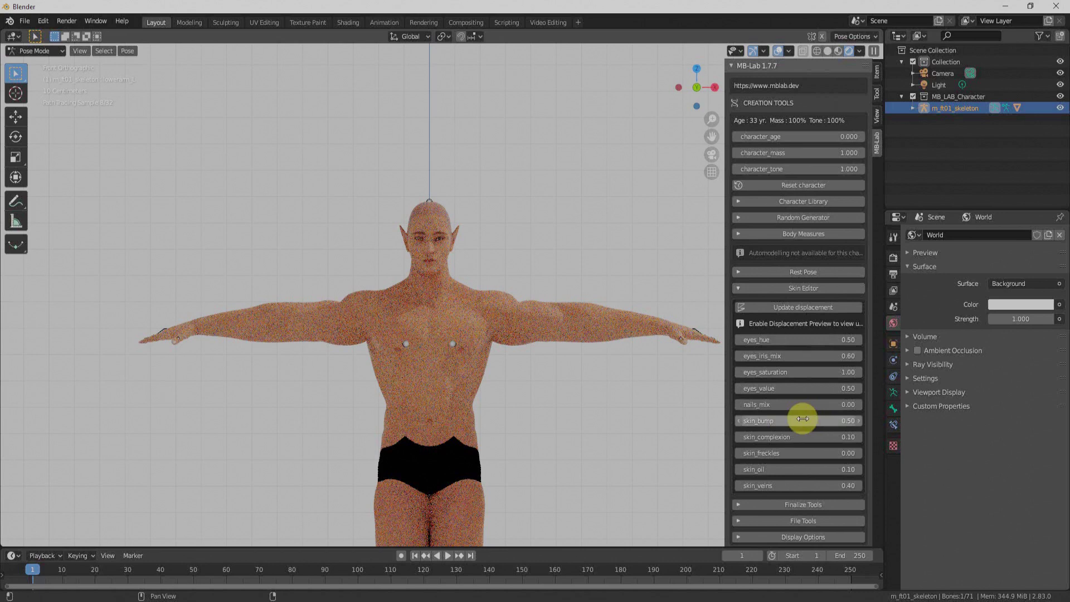
{"action": "left_click_drag", "start_coordinate": [780, 422], "coordinate": [825, 422]}
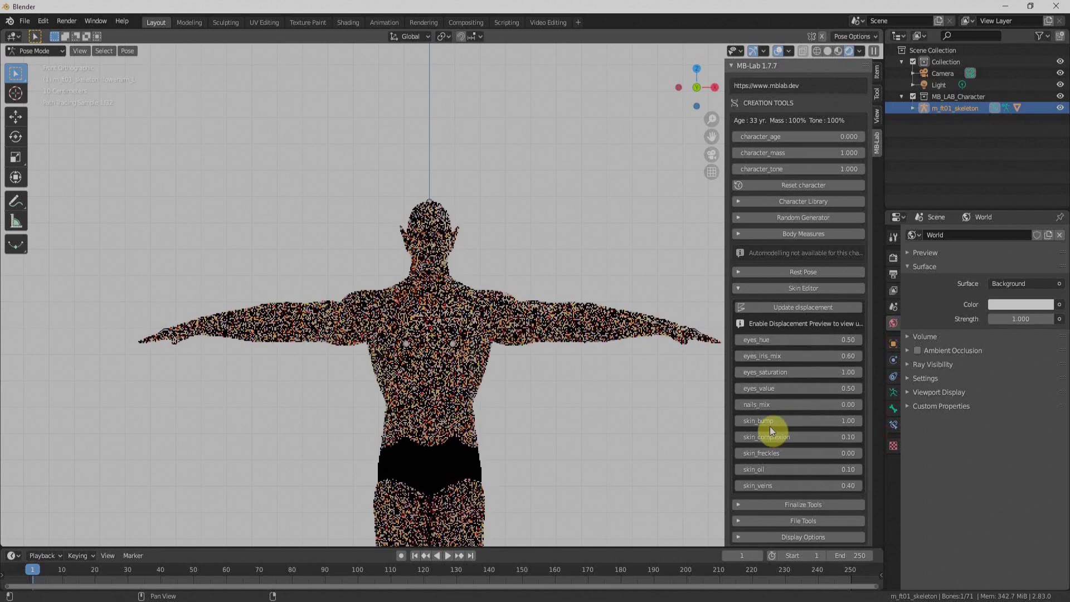
{"action": "left_click_drag", "start_coordinate": [780, 469], "coordinate": [825, 469]}
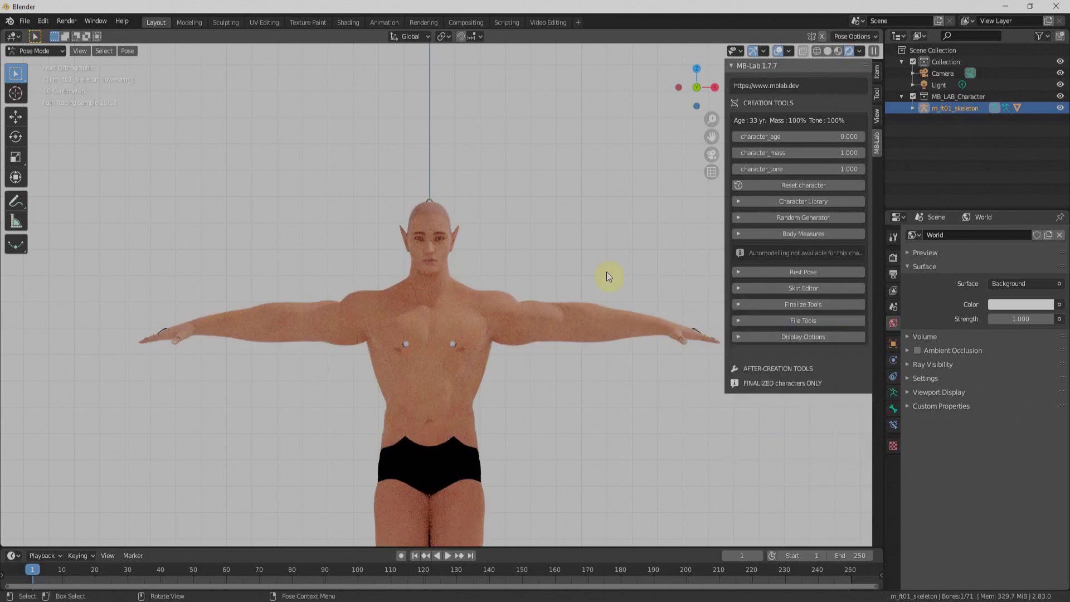
Finalize the character with textures and backup, saving to the MB lab folder as untitled.png
{"action": "left_click", "coordinate": [737, 306]}
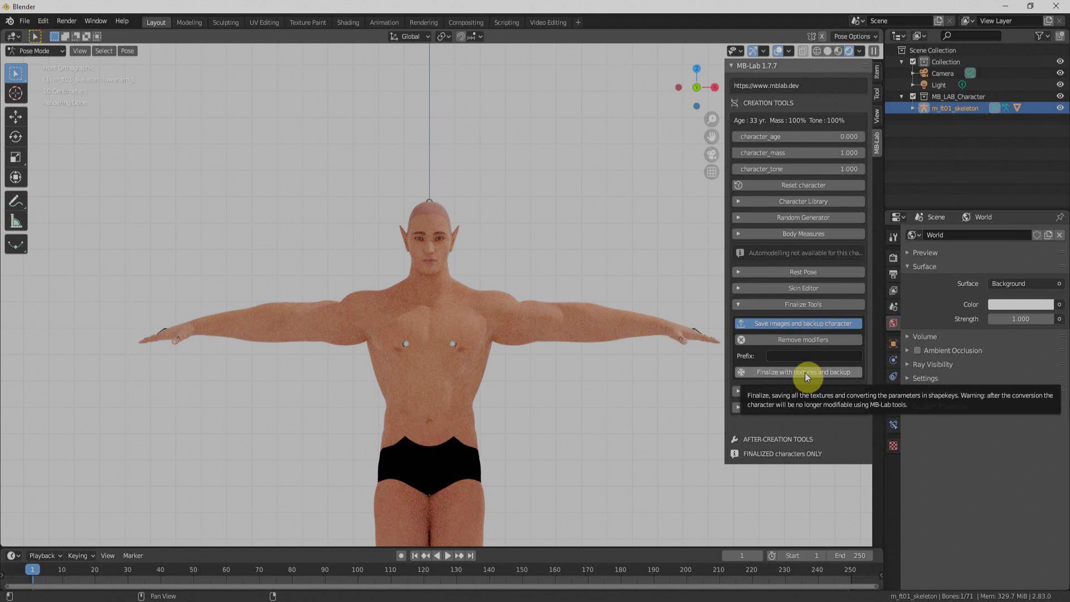
{"action": "left_click", "coordinate": [804, 372]}
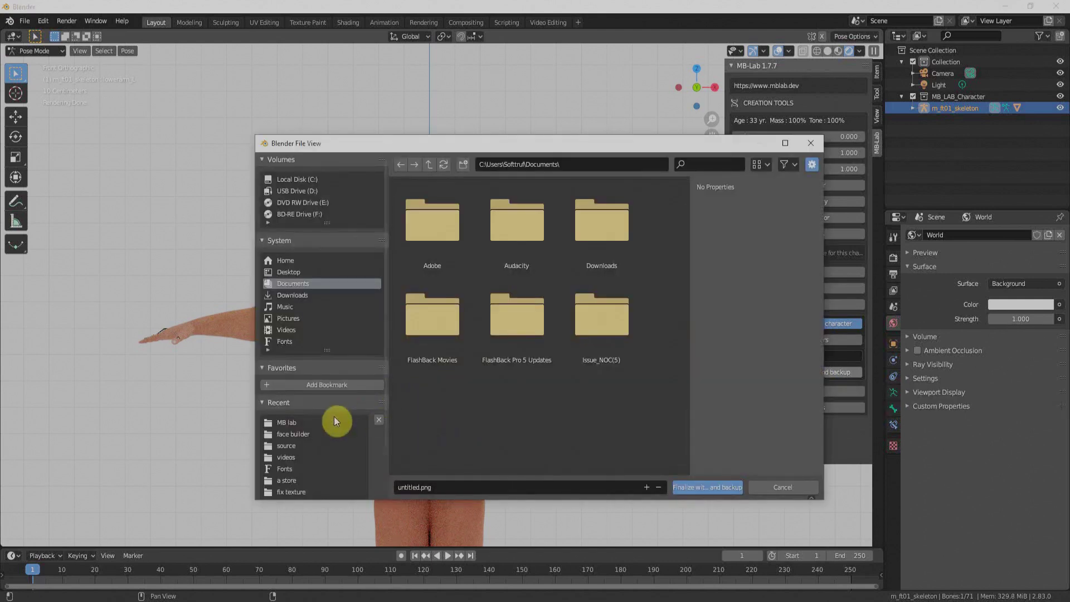
{"action": "left_click", "coordinate": [288, 423]}
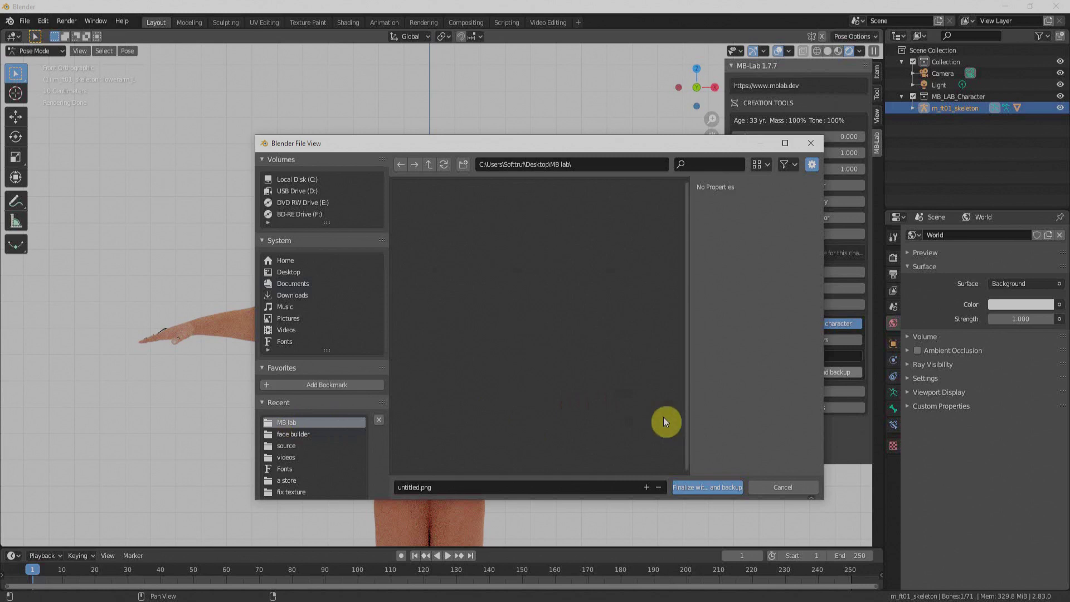
{"action": "left_click", "coordinate": [703, 487]}
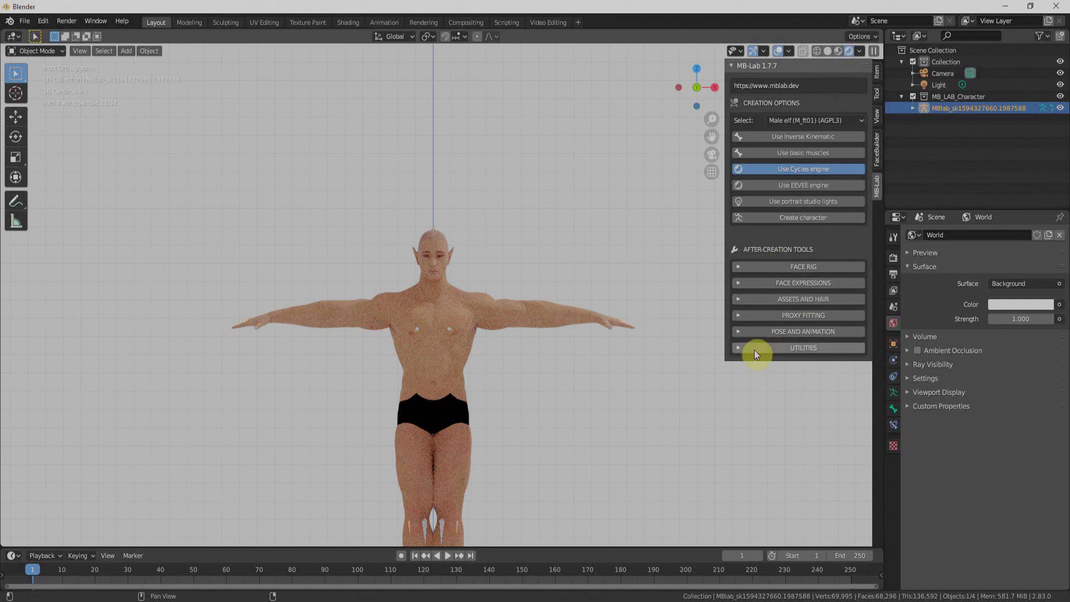
Show the Face Rig options for the finalized character and switch the viewport to Solid shading
{"action": "left_click", "coordinate": [752, 266]}
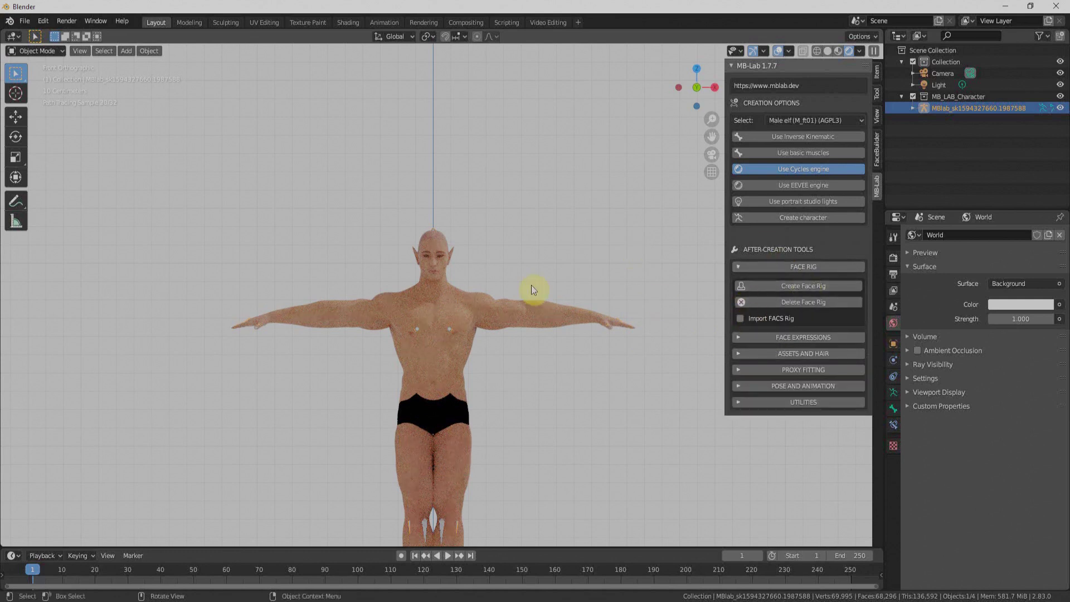
{"action": "key", "text": "z"}
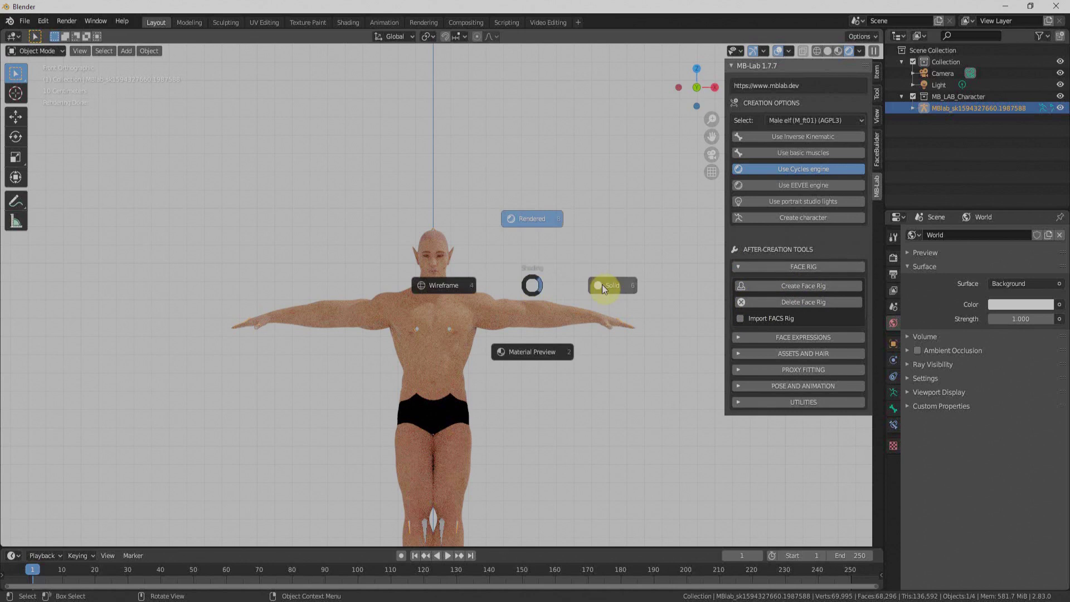
{"action": "left_click", "coordinate": [602, 286]}
{"action": "scroll", "coordinate": [476, 270], "scroll_direction": "up", "scroll_amount": 4}
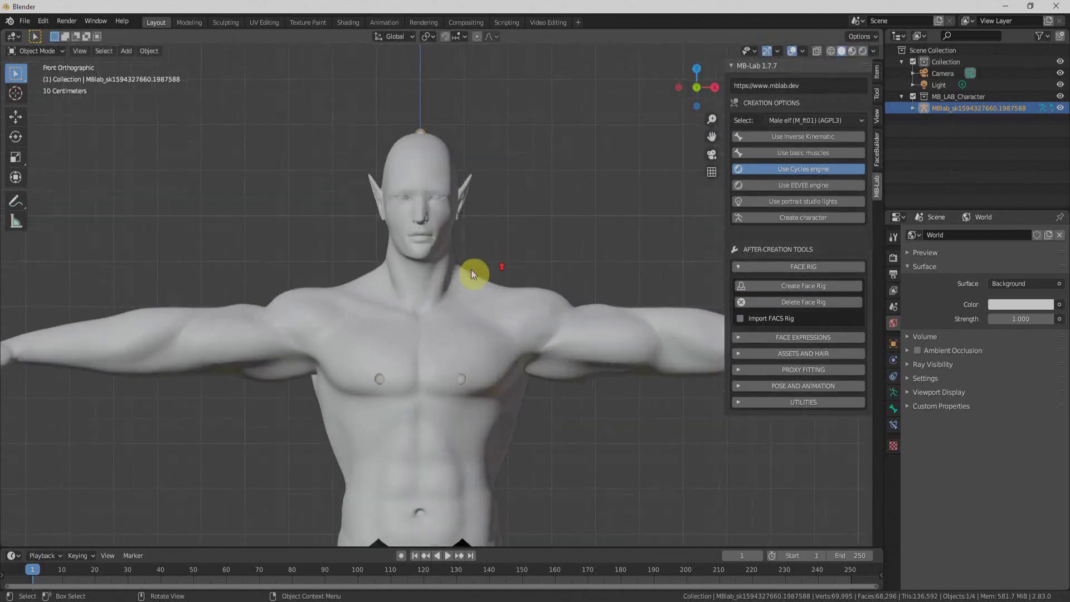
{"action": "scroll", "coordinate": [504, 305], "scroll_direction": "up", "scroll_amount": 2}
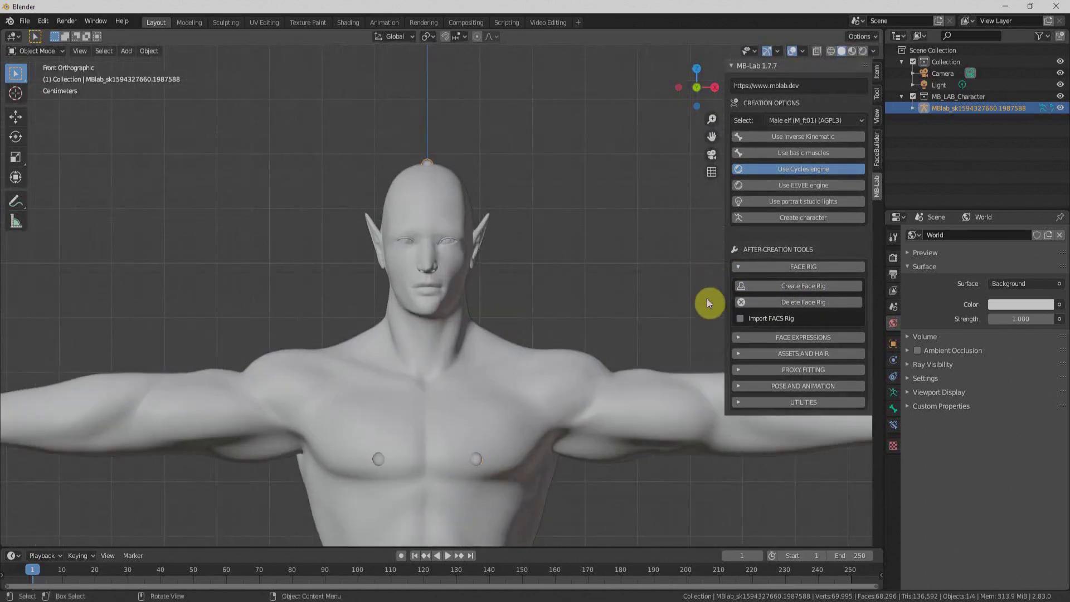
Create a face rig for the finalized elf and try rotating its MouthSmileOpen2 control
{"action": "left_click", "coordinate": [775, 289]}
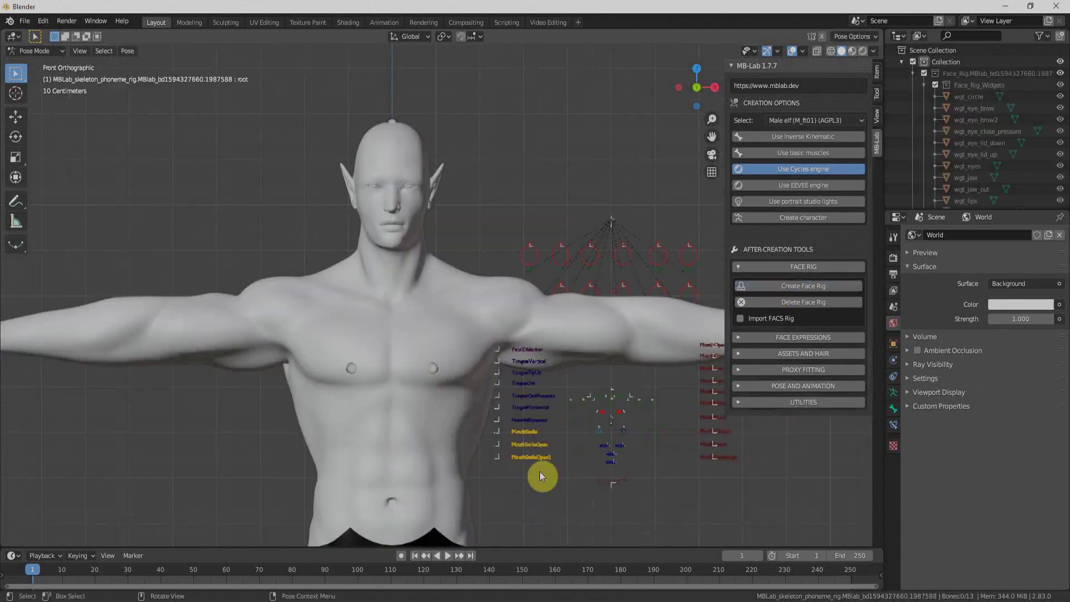
{"action": "left_click", "coordinate": [537, 458]}
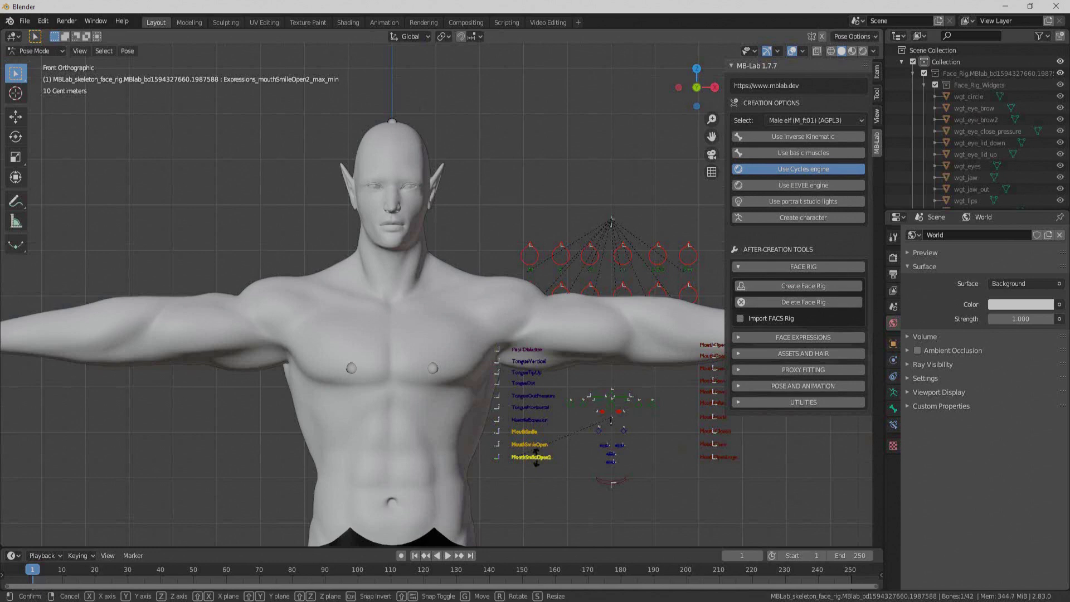
{"action": "key", "text": "r"}
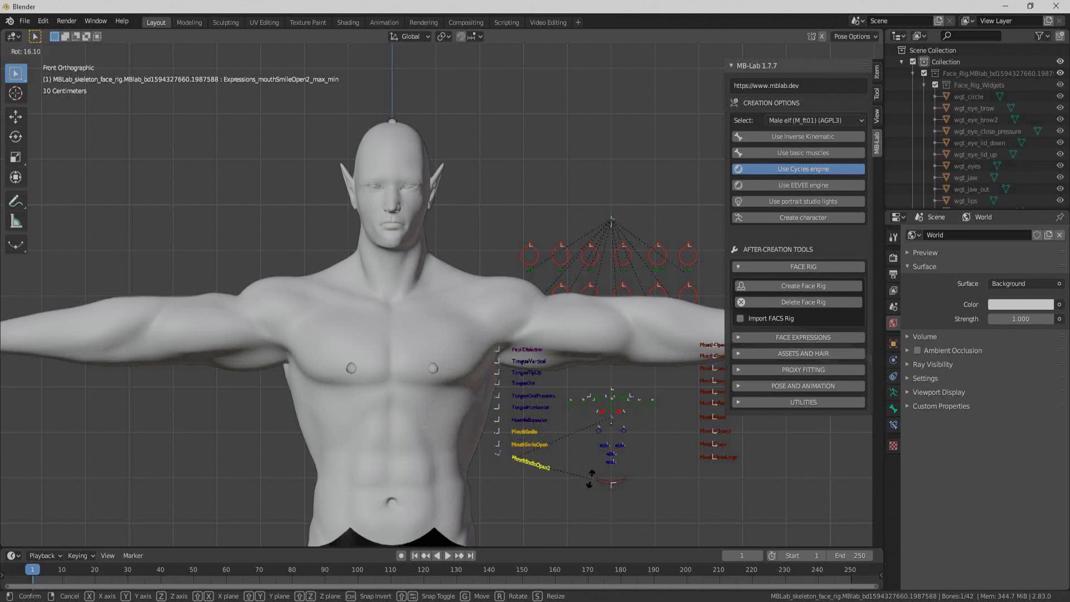
{"action": "right_click", "coordinate": [592, 482]}
{"action": "left_click", "coordinate": [560, 333]}
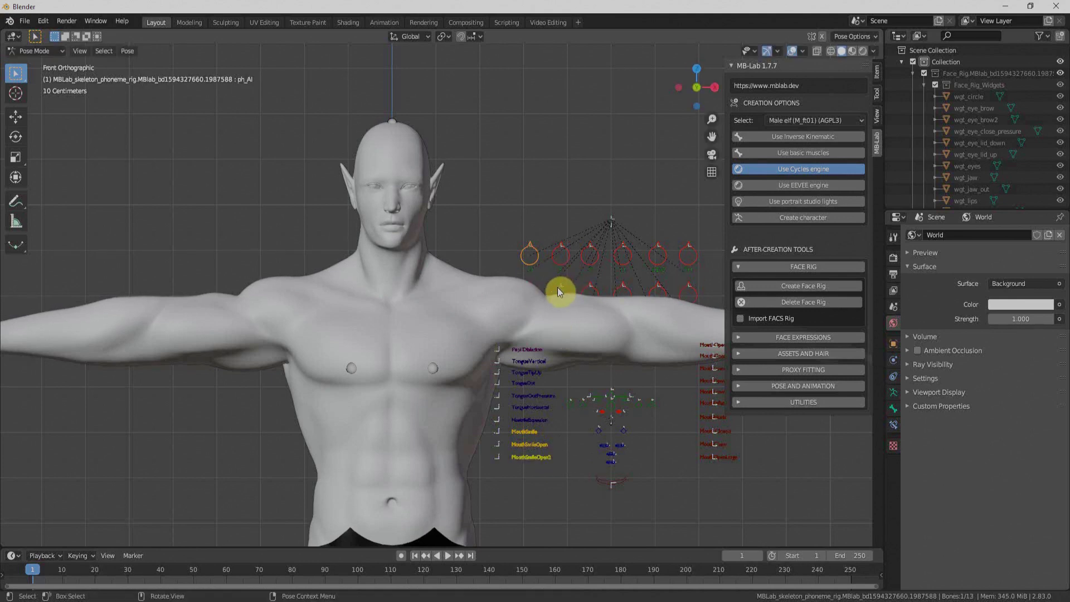
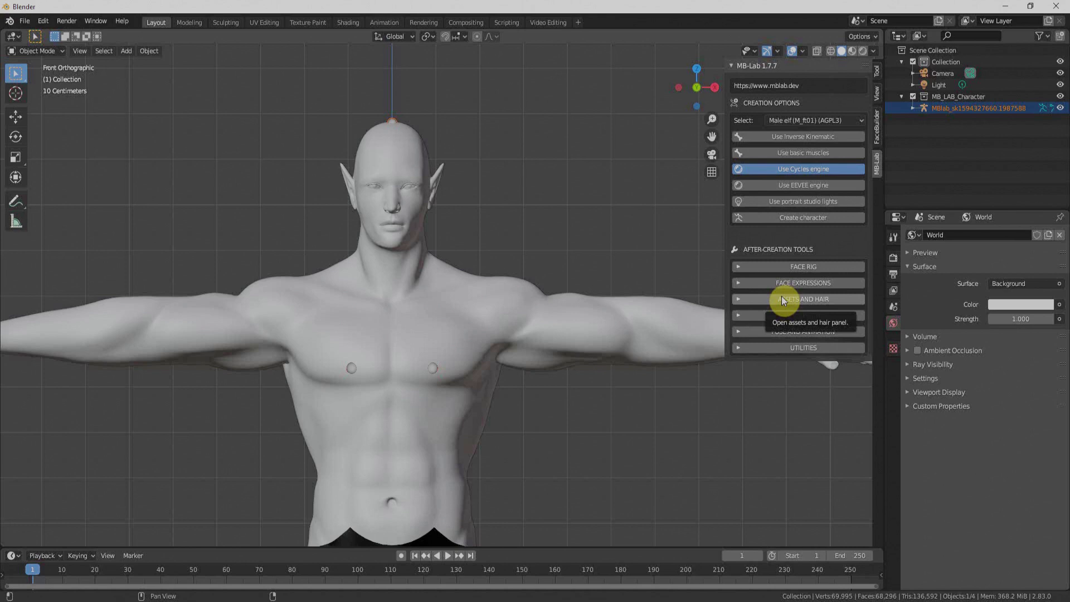
Show the Face Expressions options for the elf's body mesh and set crying01 and evil01 to 1.000
{"action": "left_click", "coordinate": [779, 283]}
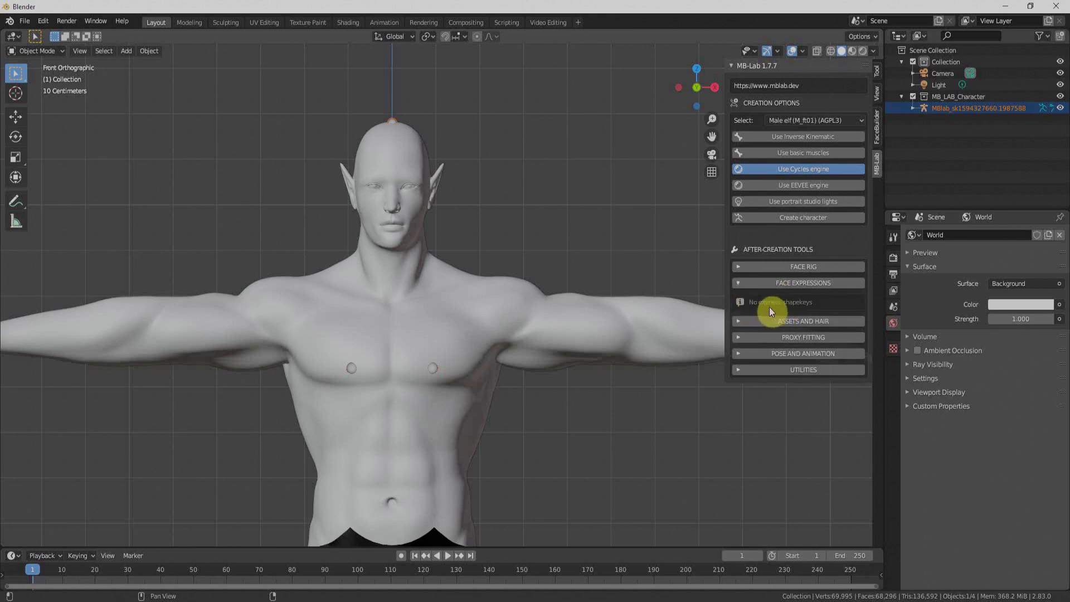
{"action": "left_click", "coordinate": [557, 329]}
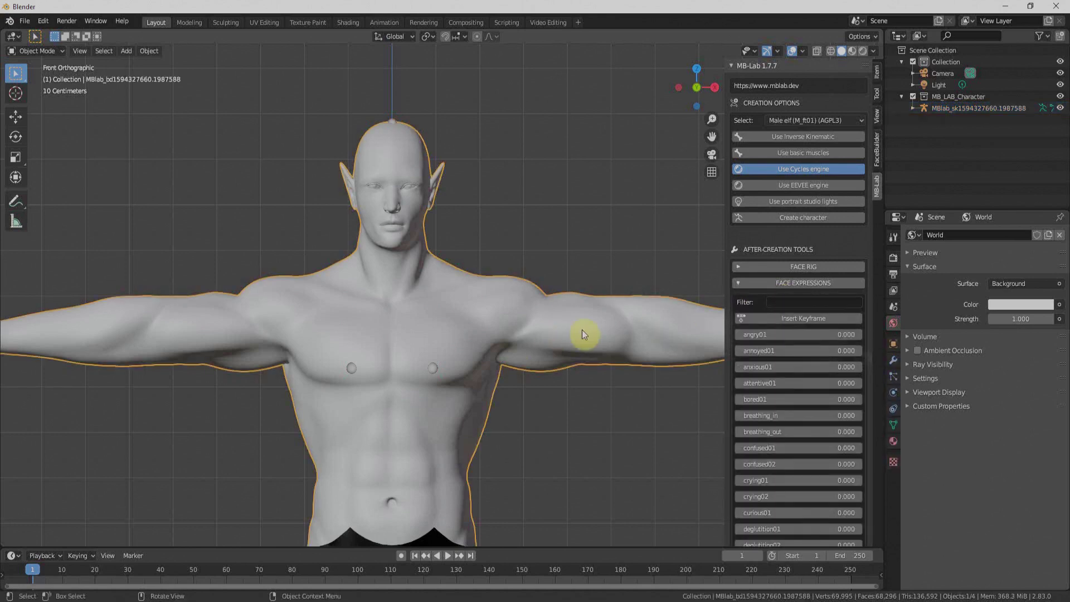
{"action": "scroll", "coordinate": [788, 384], "scroll_direction": "down", "scroll_amount": 4}
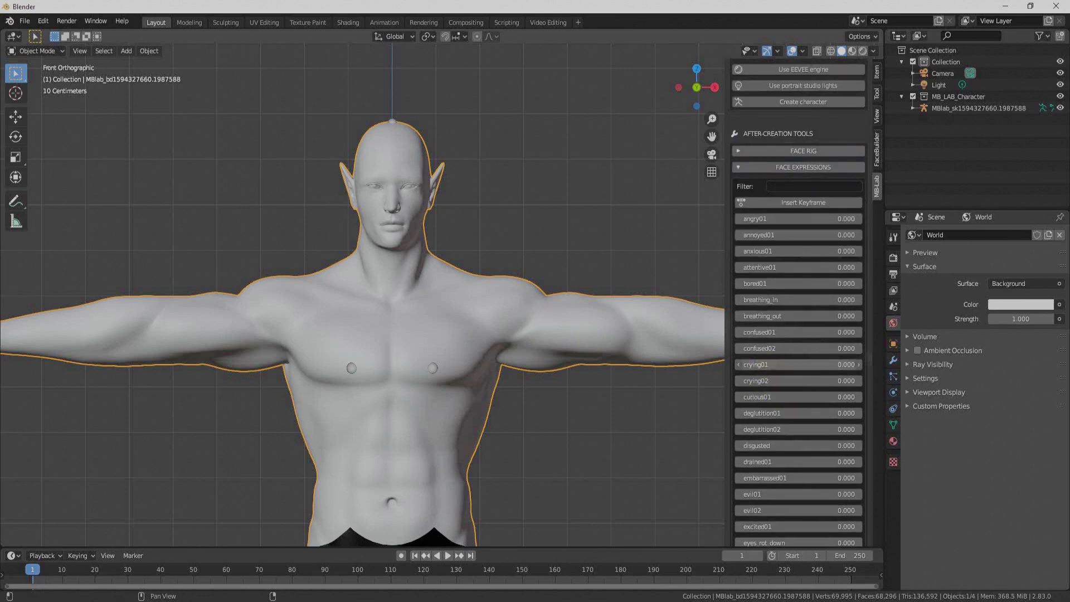
{"action": "left_click_drag", "start_coordinate": [797, 364], "coordinate": [853, 364]}
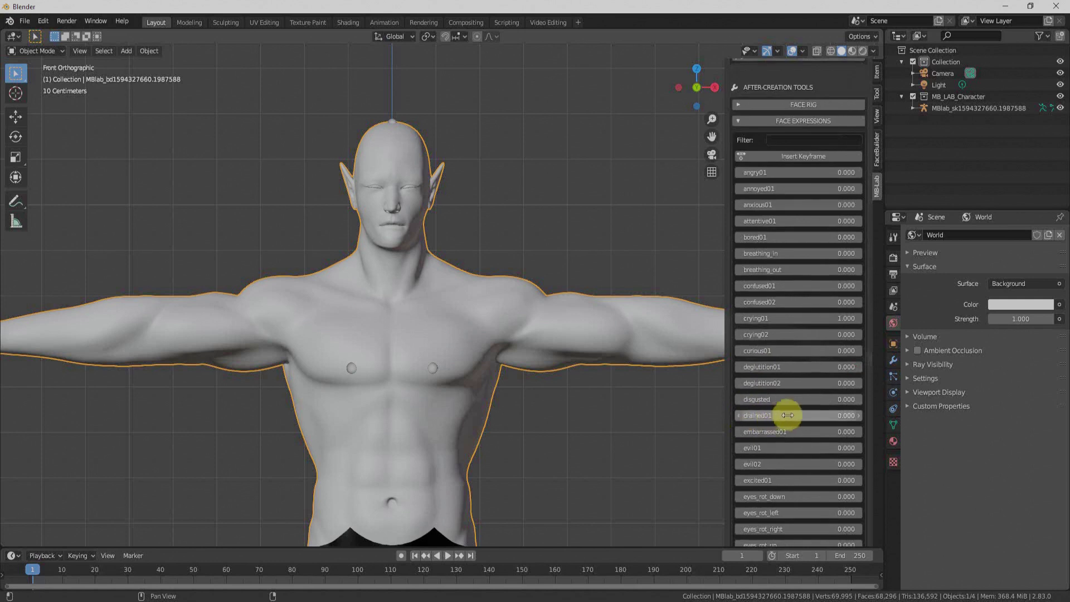
{"action": "scroll", "coordinate": [802, 424], "scroll_direction": "down", "scroll_amount": 4}
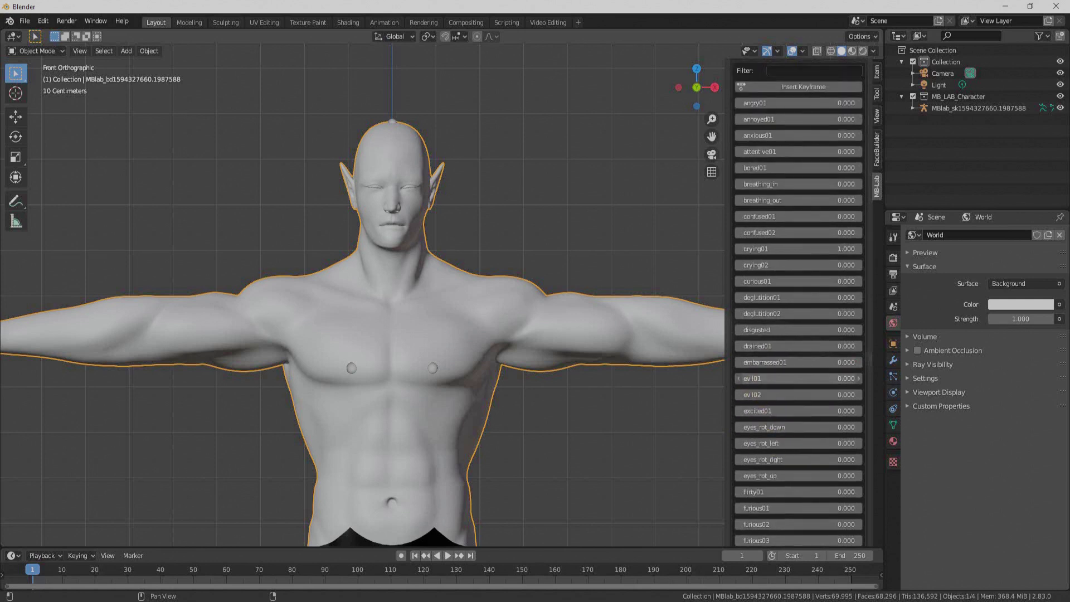
{"action": "left_click_drag", "start_coordinate": [745, 380], "coordinate": [852, 381]}
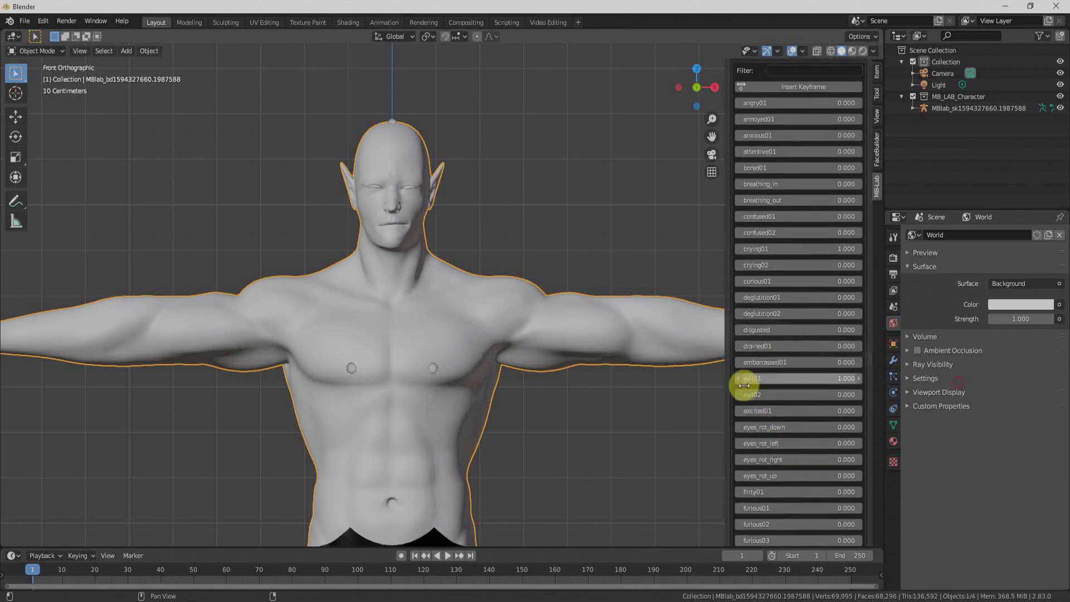
Insert an expression keyframe at frame 1 and advance the timeline to frame 21
{"action": "scroll", "coordinate": [812, 311], "scroll_direction": "up", "scroll_amount": 6}
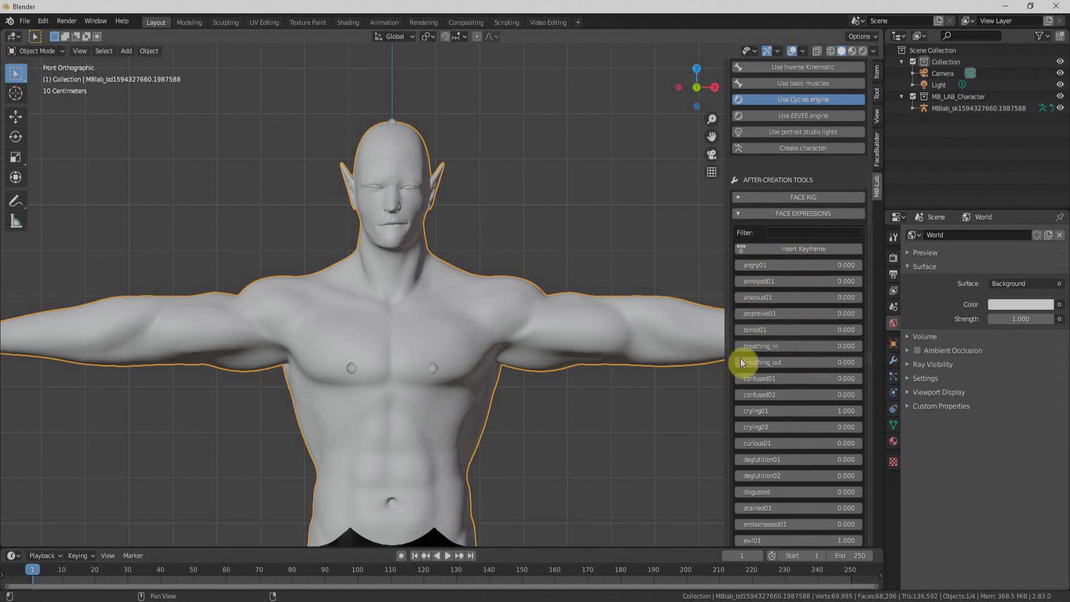
{"action": "left_click", "coordinate": [805, 249]}
{"action": "key", "text": "space"}
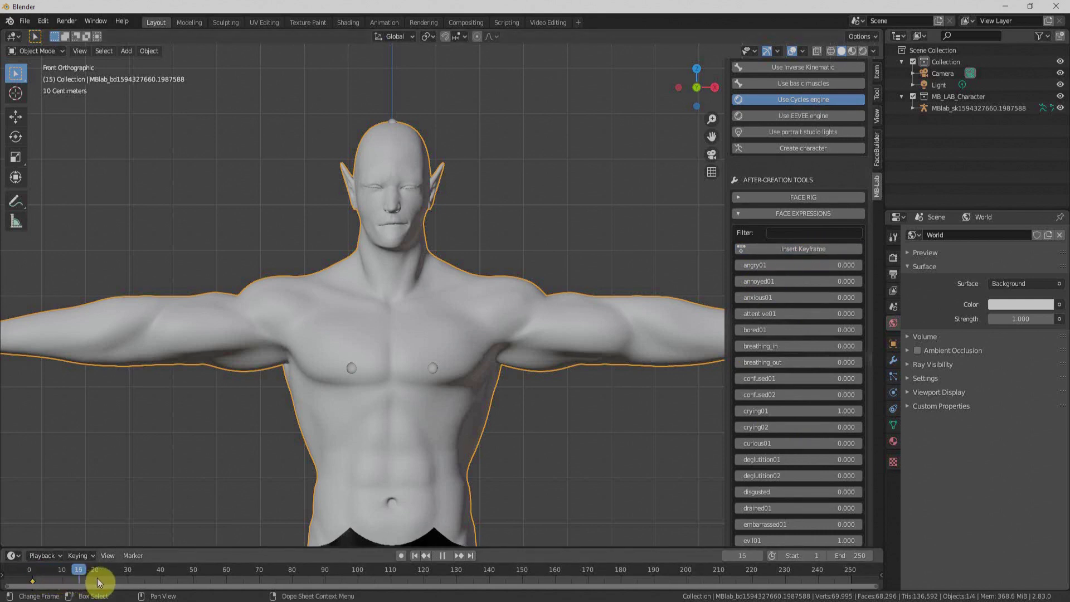
{"action": "key", "text": "space"}
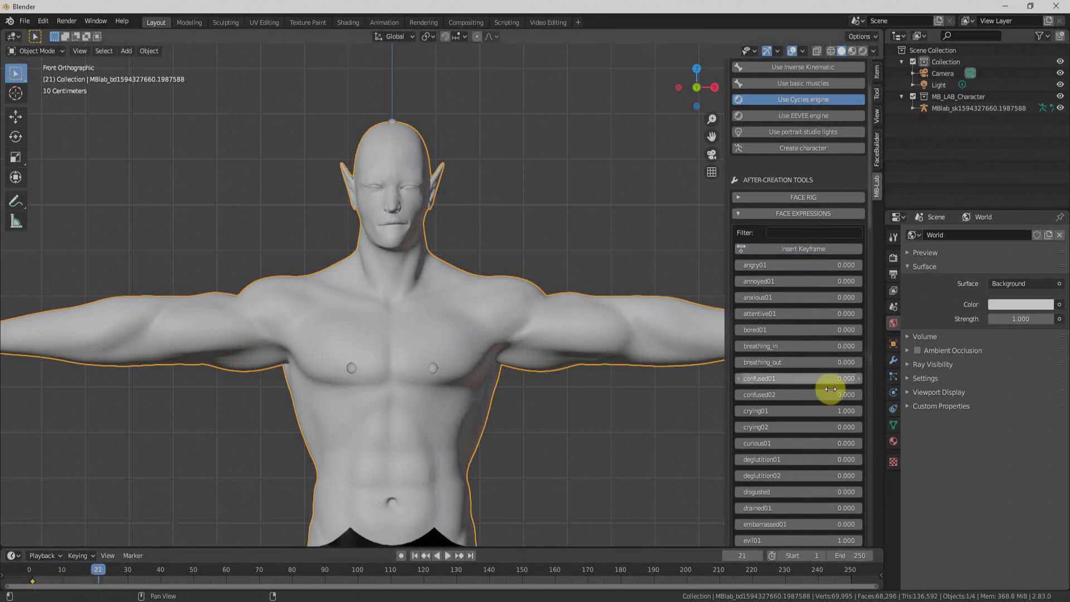
Set confused01, evil02 and crying02 to 1.000 and evil01 and crying01 to 0.000, keyframe this expression at frame 21, and play the animation
{"action": "left_click_drag", "start_coordinate": [805, 378], "coordinate": [858, 378]}
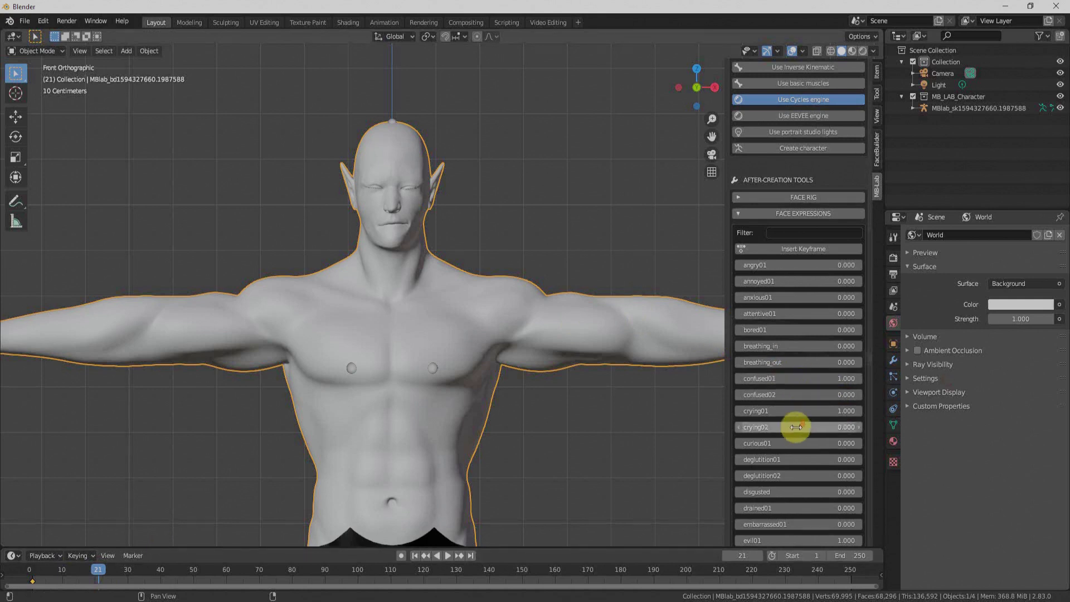
{"action": "scroll", "coordinate": [795, 425], "scroll_direction": "down", "scroll_amount": 2}
{"action": "scroll", "coordinate": [800, 423], "scroll_direction": "down", "scroll_amount": 2}
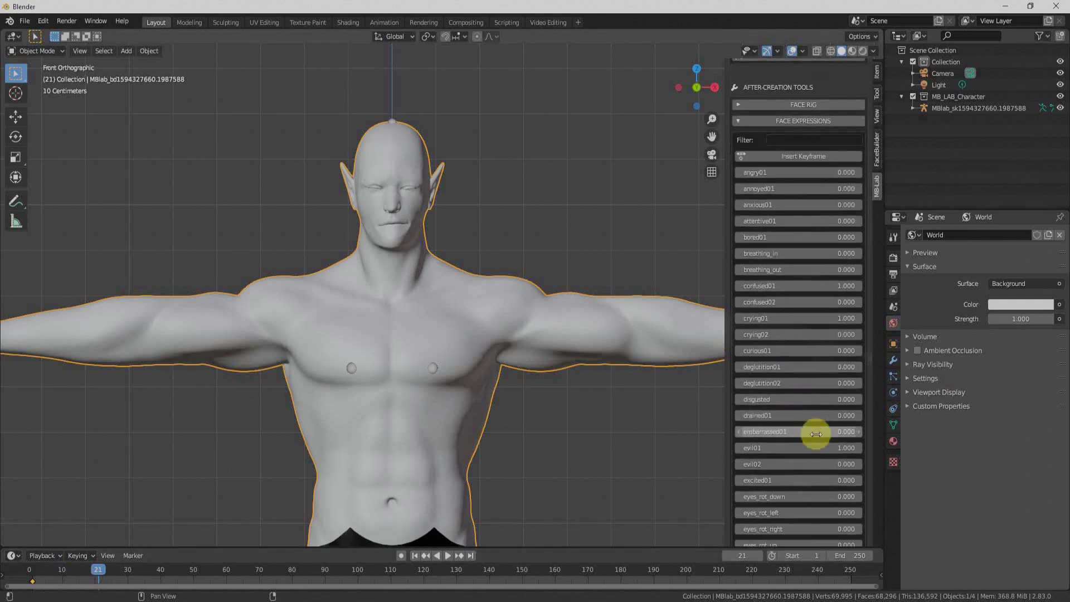
{"action": "left_click_drag", "start_coordinate": [811, 447], "coordinate": [769, 448]}
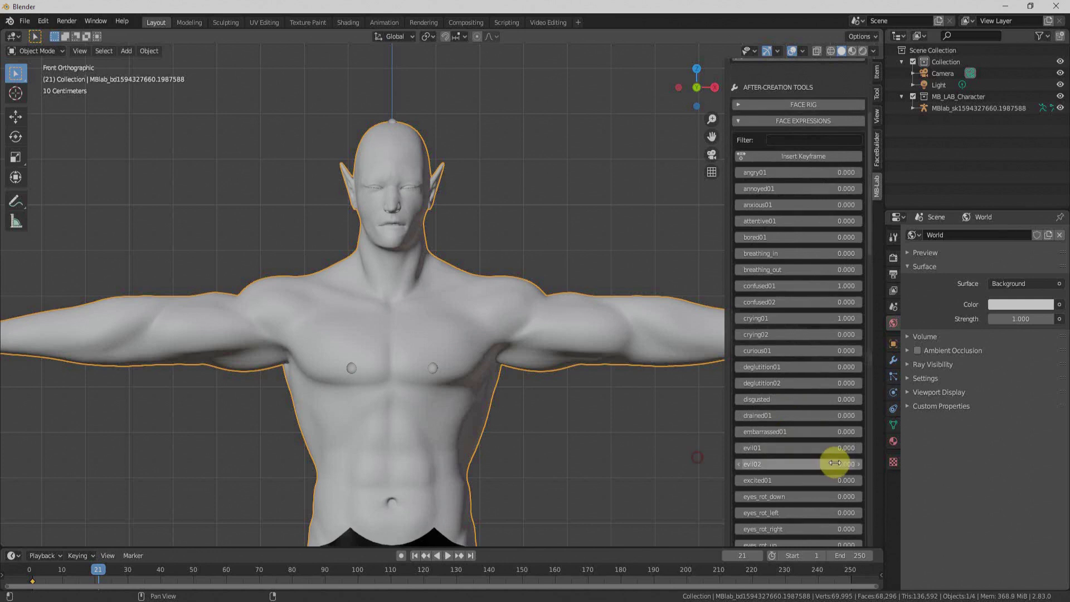
{"action": "left_click_drag", "start_coordinate": [830, 468], "coordinate": [861, 468]}
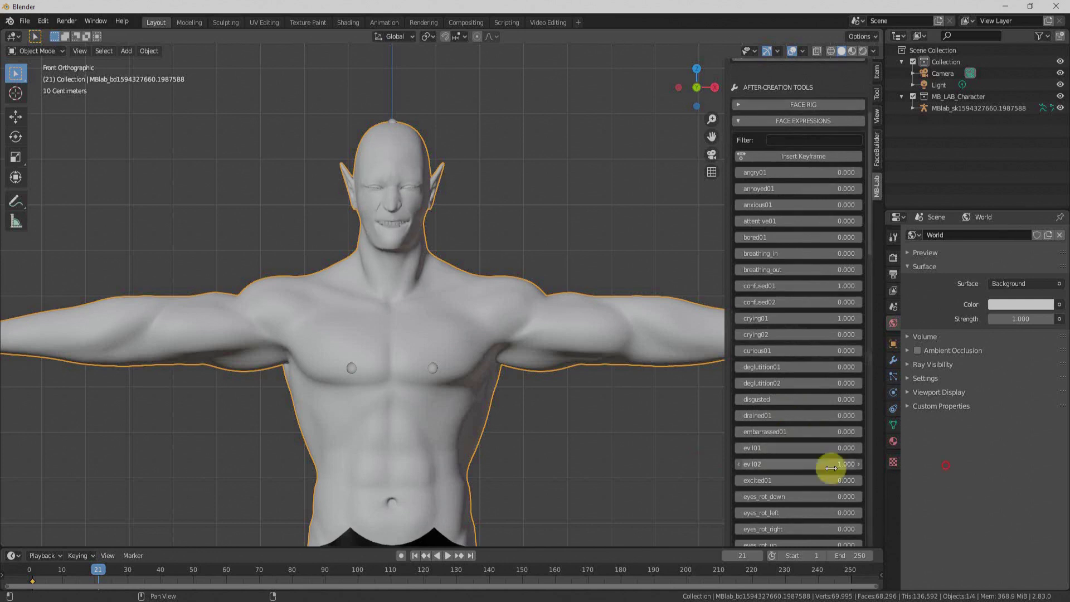
{"action": "left_click_drag", "start_coordinate": [805, 320], "coordinate": [674, 319]}
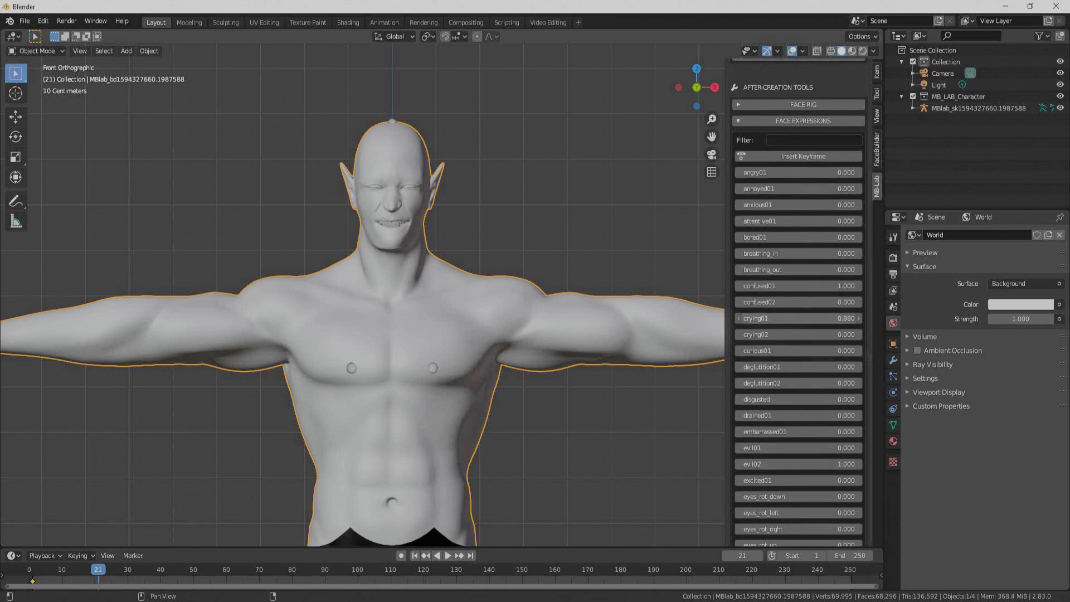
{"action": "mouse_move", "coordinate": [846, 332]}
{"action": "left_mouse_down"}
{"action": "mouse_move", "coordinate": [817, 334]}
{"action": "mouse_move", "coordinate": [861, 335]}
{"action": "left_mouse_up"}
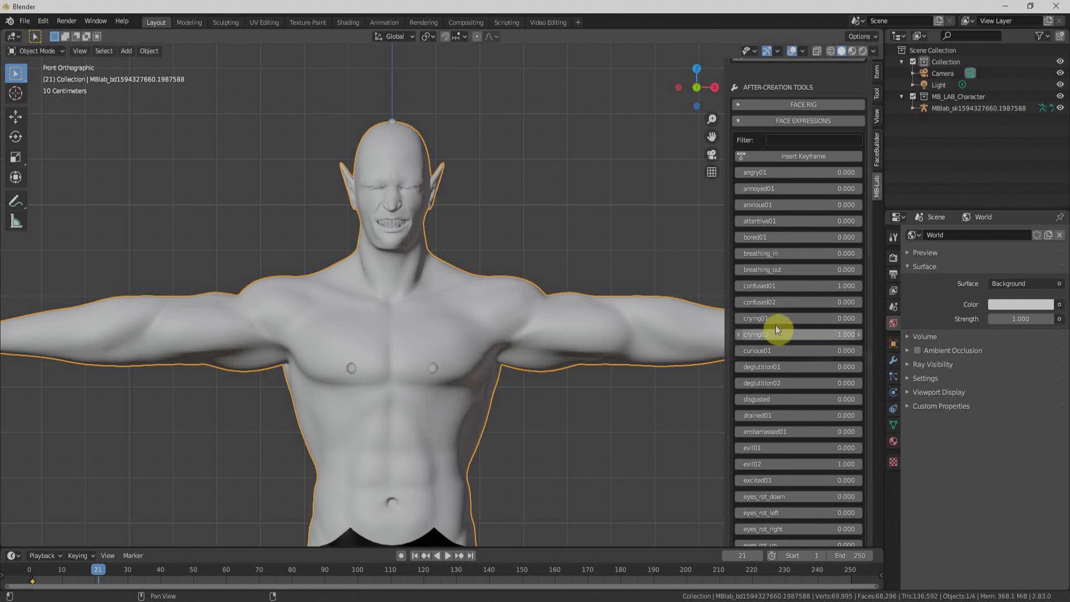
{"action": "left_click", "coordinate": [804, 156]}
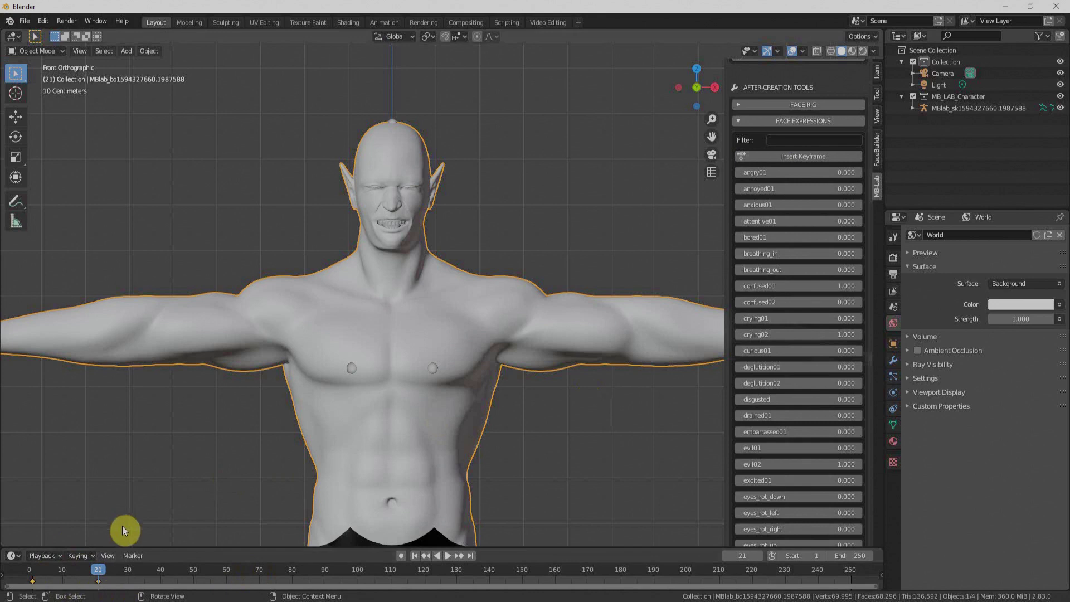
{"action": "key", "text": "space"}
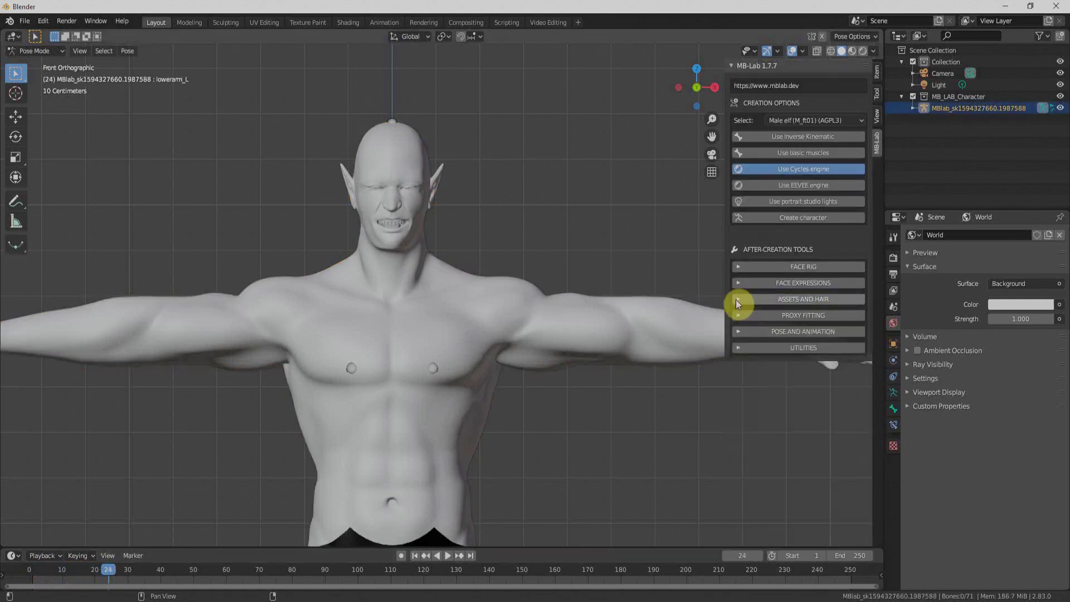
Check the Assets and Hair options, apply the gym02 male pose to the elf, and move the timeline to frame 22
{"action": "left_click", "coordinate": [737, 300]}
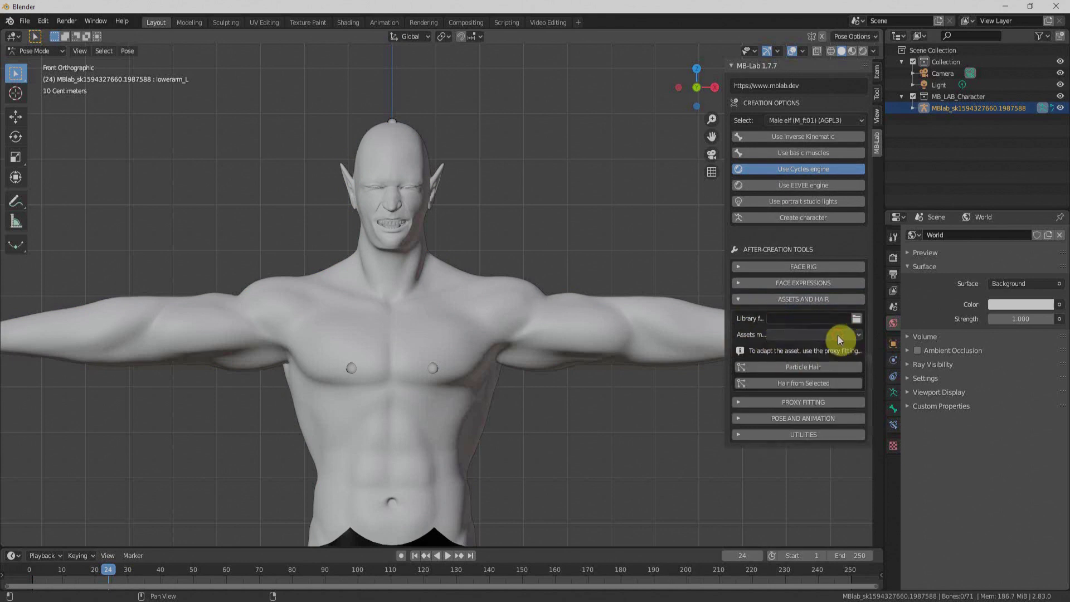
{"action": "left_click", "coordinate": [739, 300]}
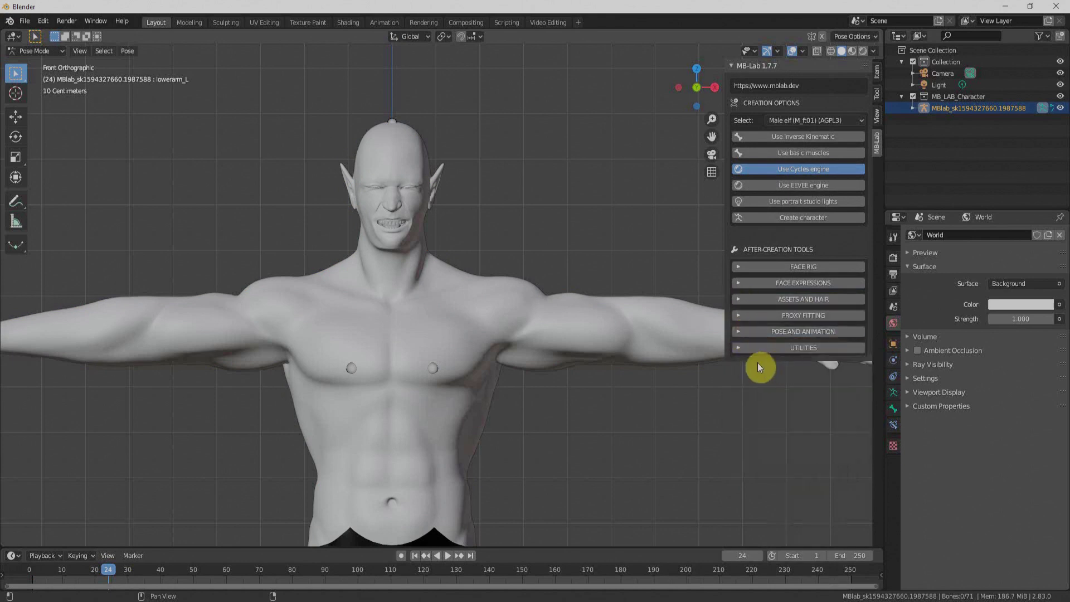
{"action": "left_click", "coordinate": [739, 332]}
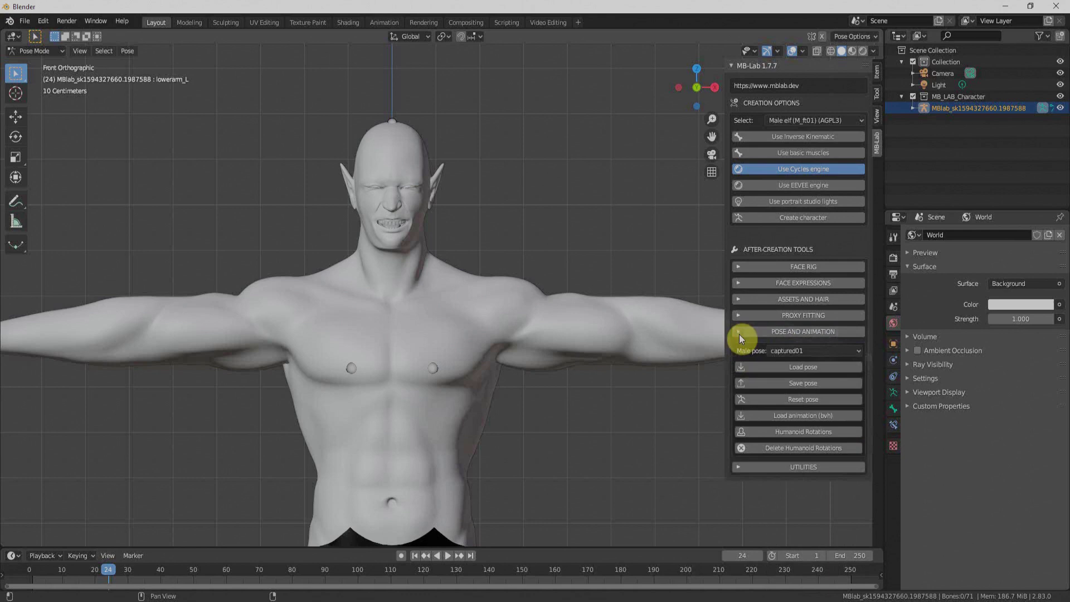
{"action": "left_click", "coordinate": [811, 353]}
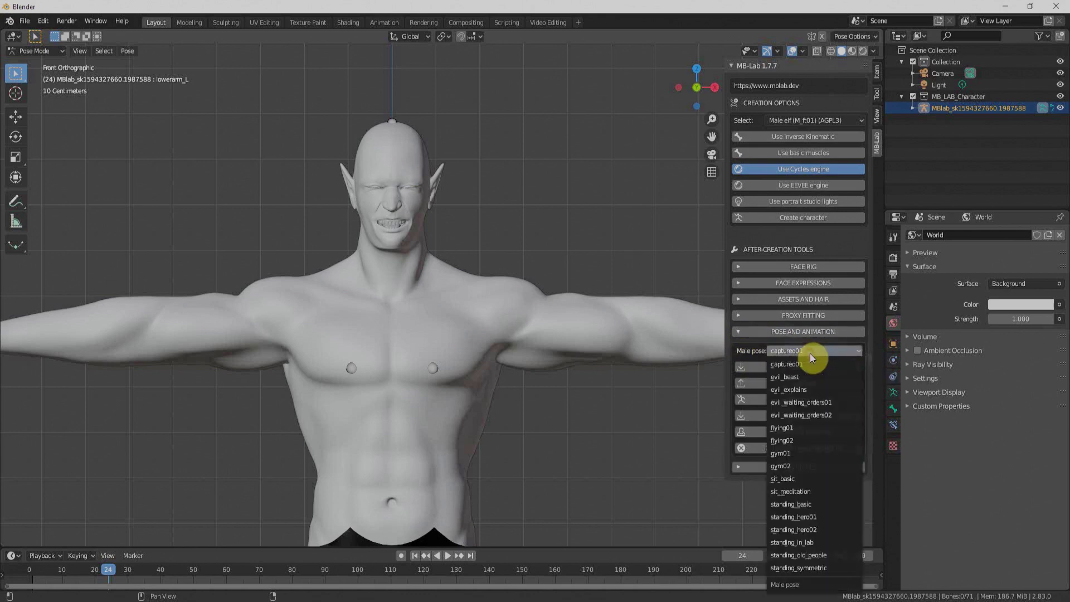
{"action": "left_click", "coordinate": [796, 466]}
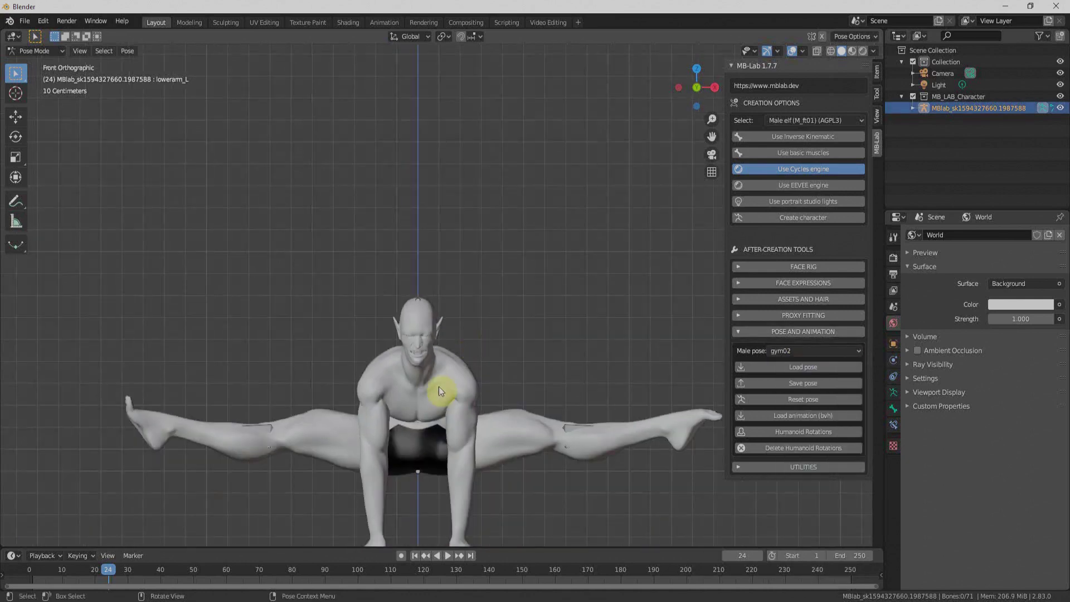
{"action": "mouse_move", "coordinate": [108, 569]}
{"action": "left_mouse_down"}
{"action": "mouse_move", "coordinate": [88, 569]}
{"action": "mouse_move", "coordinate": [101, 569]}
{"action": "left_mouse_up"}
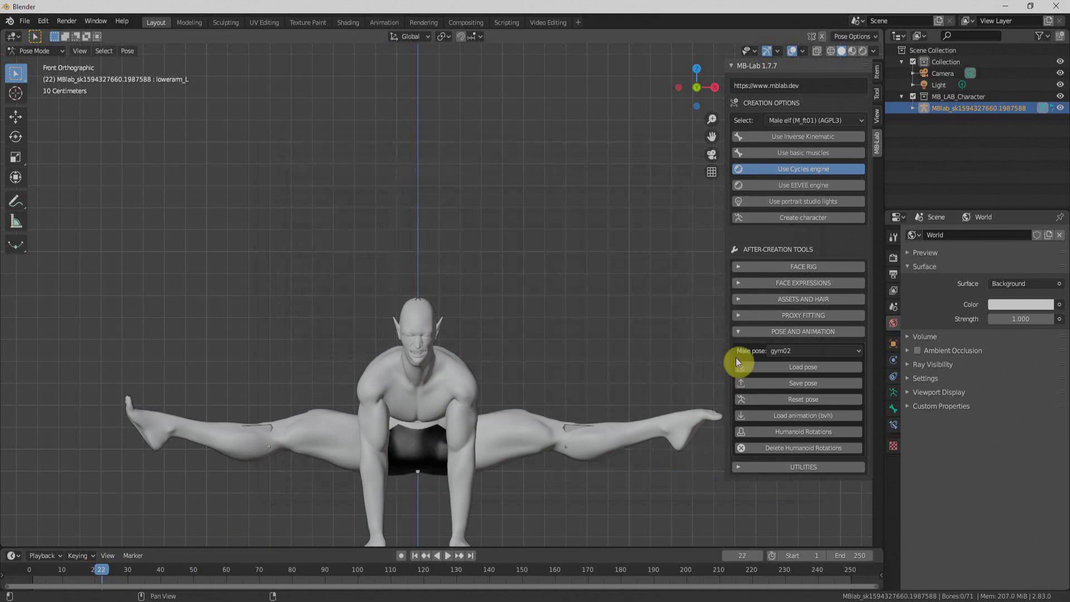
Apply the standing_old_people male pose to the elf and collapse the Pose and Animation options
{"action": "left_click", "coordinate": [798, 350]}
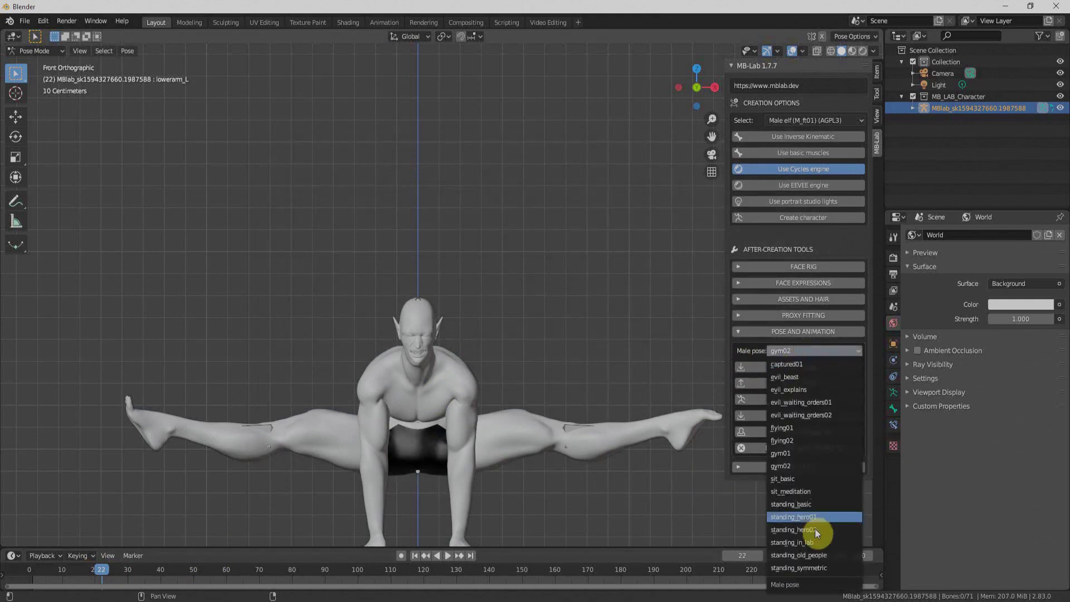
{"action": "left_click", "coordinate": [798, 555]}
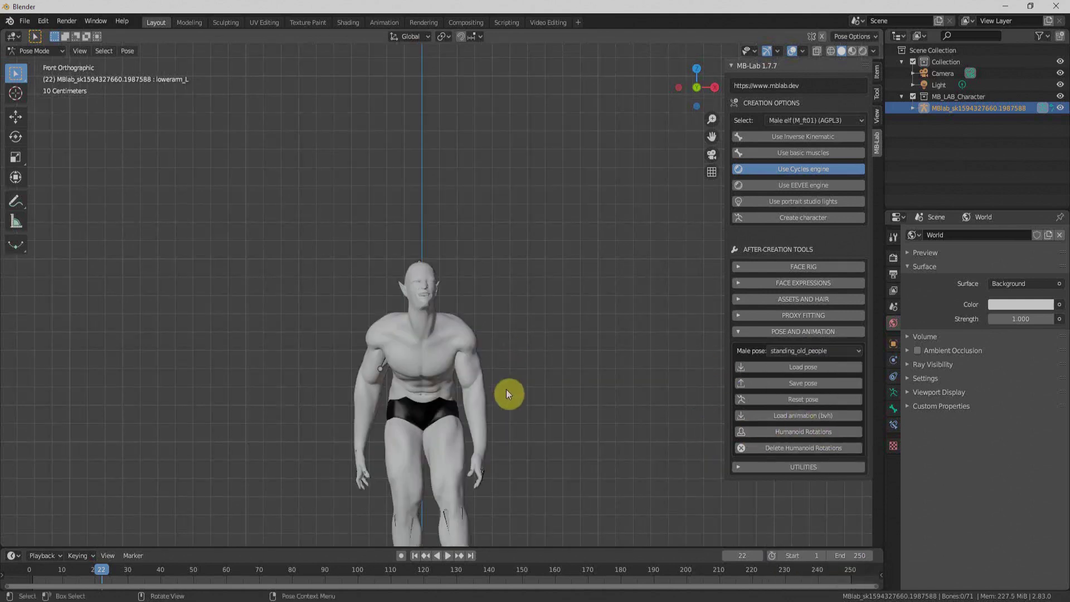
{"action": "left_click", "coordinate": [736, 332]}
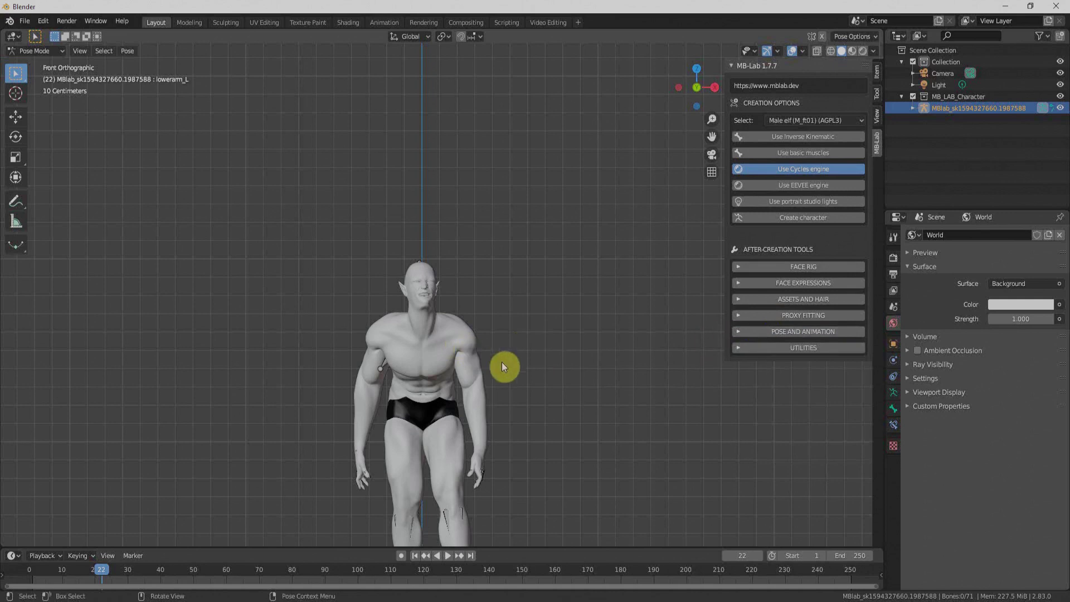
Enable the In Front viewport display for the elf's armature in Pose Mode so its bones draw over the body
{"action": "key", "text": "alt+r"}
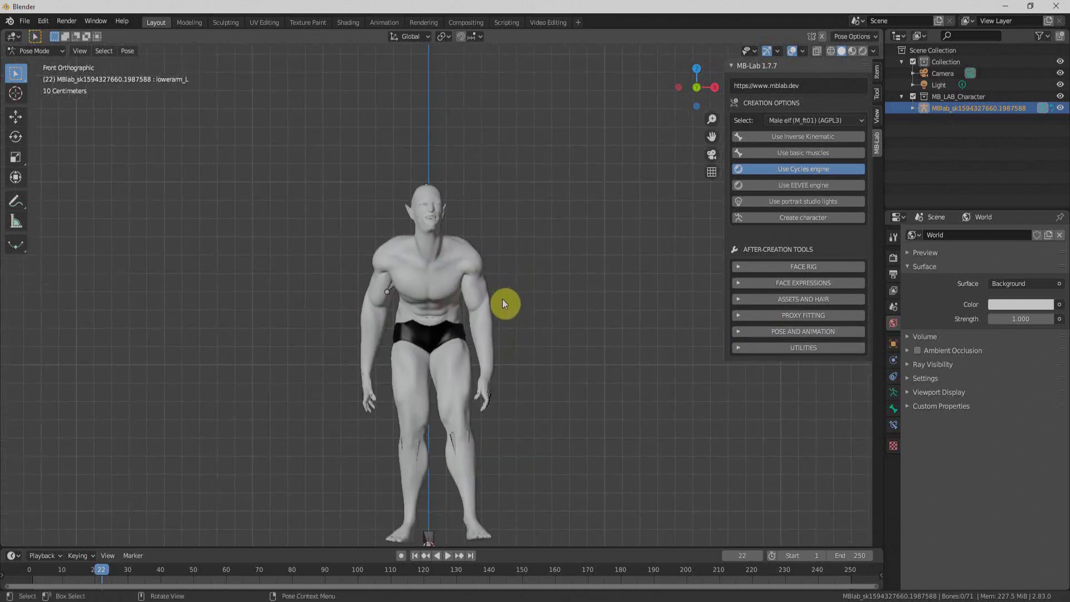
{"action": "key", "text": "alt+g"}
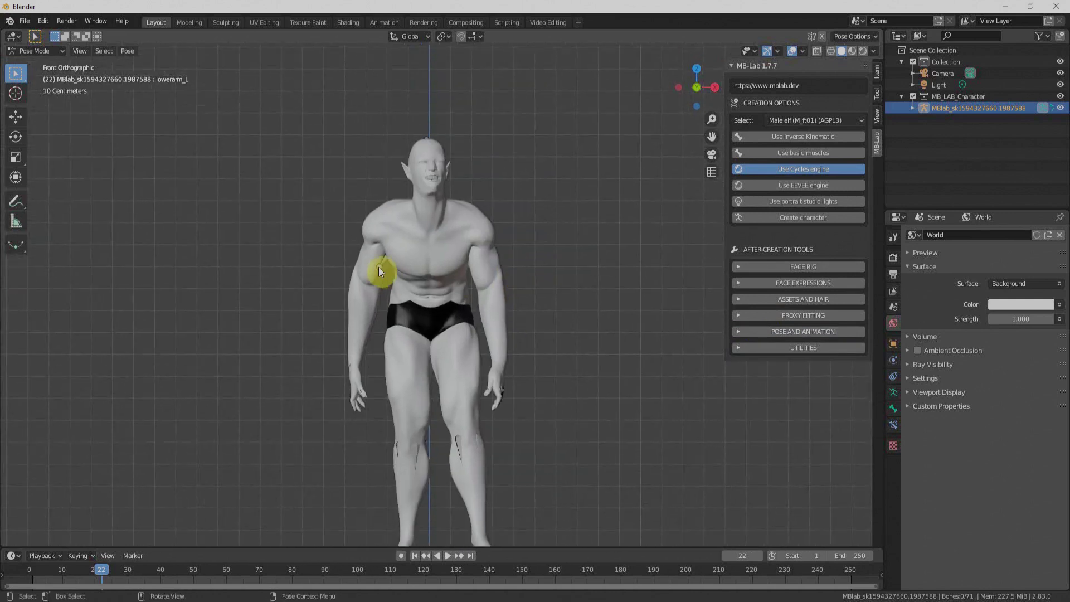
{"action": "left_click", "coordinate": [379, 268]}
{"action": "left_click", "coordinate": [45, 51]}
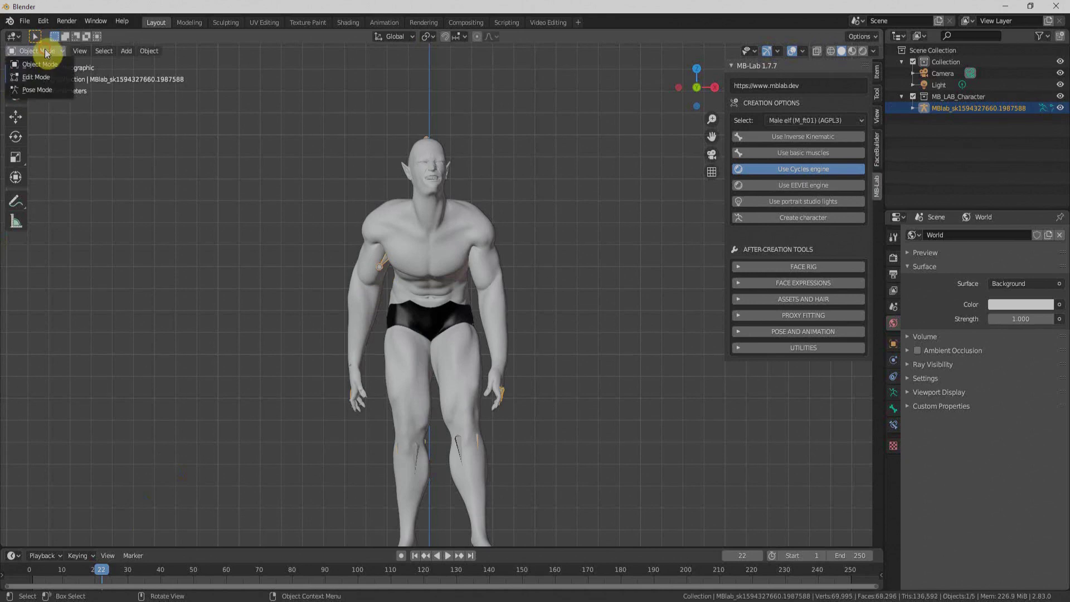
{"action": "left_click", "coordinate": [893, 409]}
{"action": "left_click", "coordinate": [893, 393]}
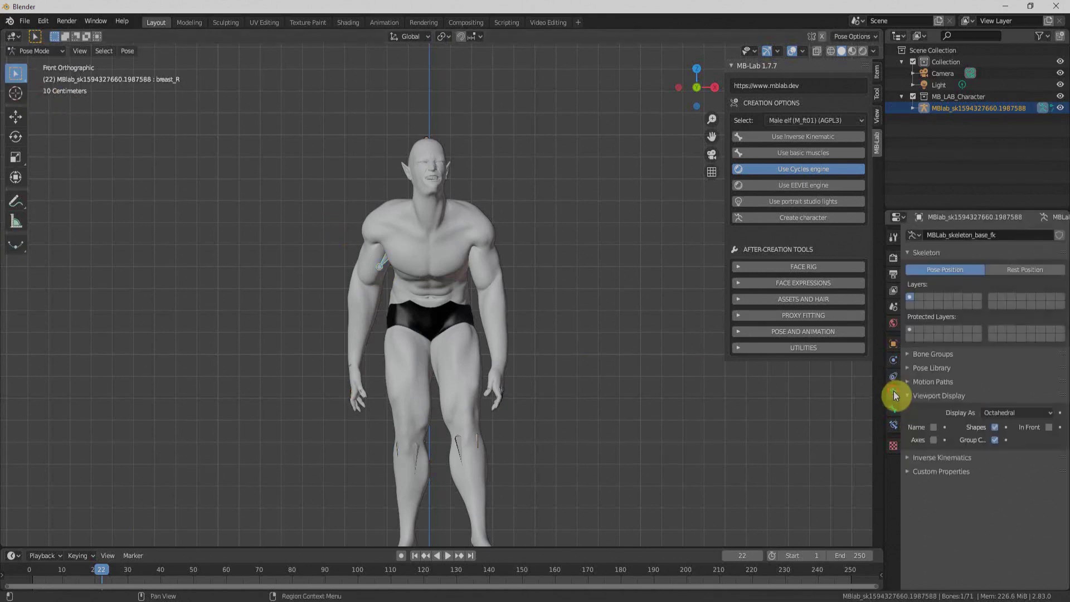
{"action": "left_click", "coordinate": [1048, 427]}
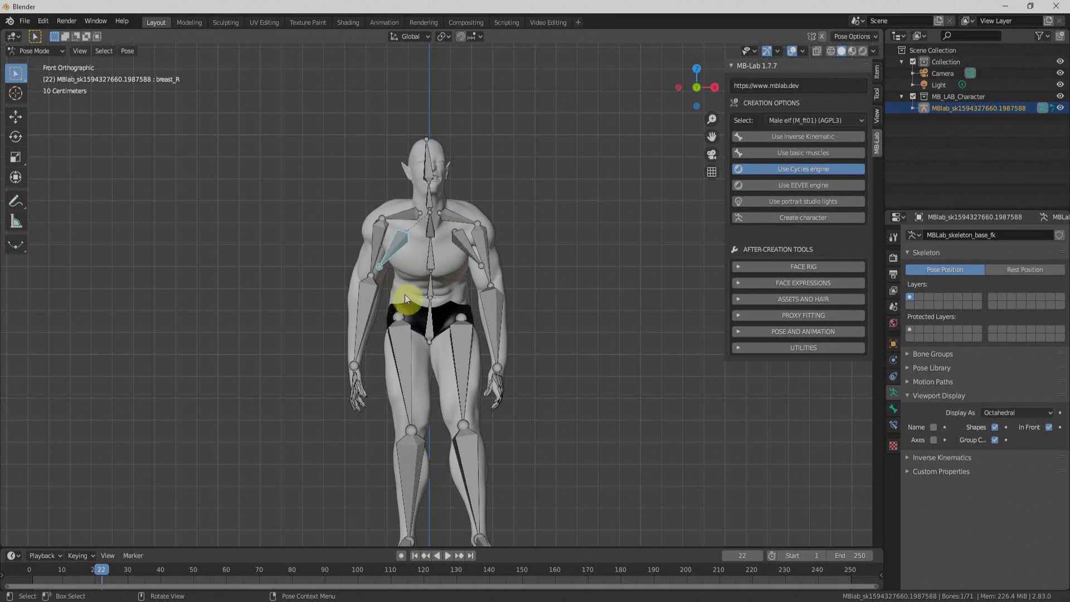
Select the right upper arm bone and insert a LocRotScale keyframe for it at frame 1
{"action": "middle_click_drag", "start_coordinate": [404, 295], "coordinate": [409, 256]}
{"action": "left_click", "coordinate": [406, 249]}
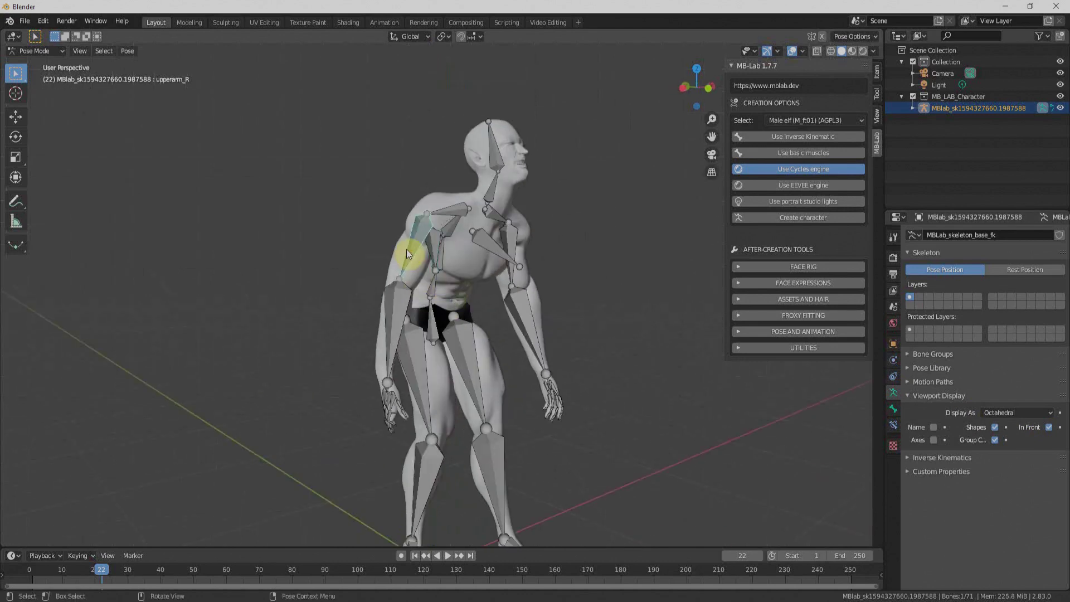
{"action": "left_click", "coordinate": [32, 571]}
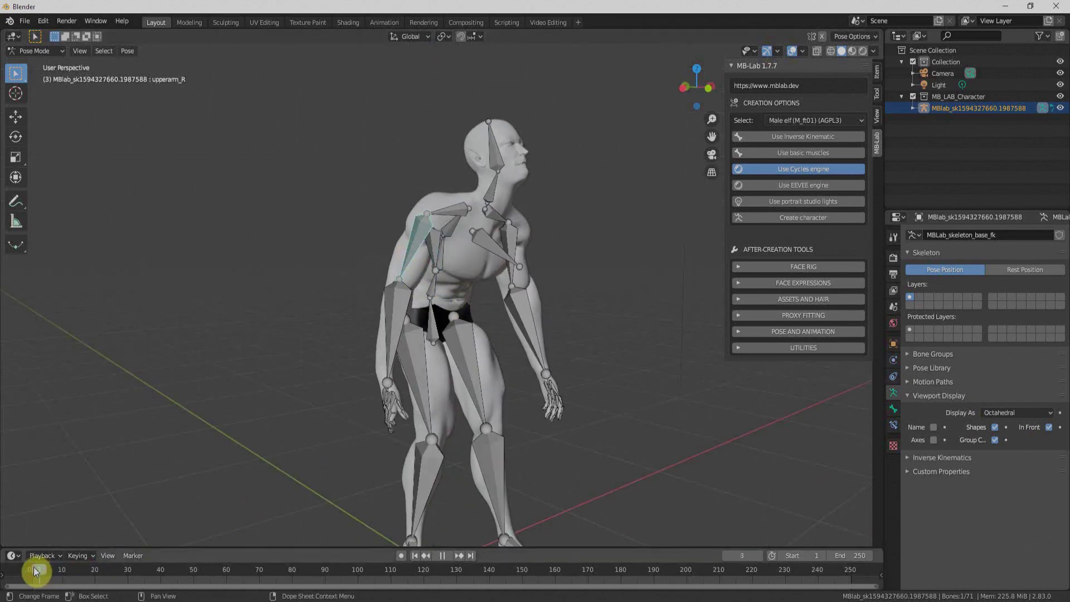
{"action": "key", "text": "i"}
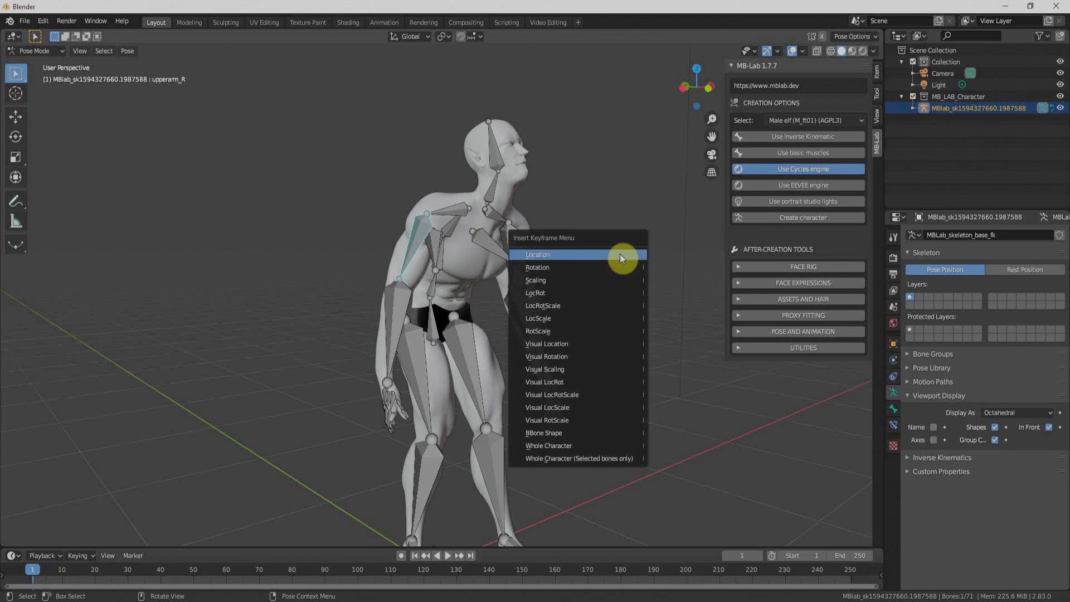
{"action": "left_click", "coordinate": [590, 306]}
At frame 20, rotate the right upper arm outward about 36° in front view and insert a LocRotScale keyframe
{"action": "key", "text": "KP_1"}
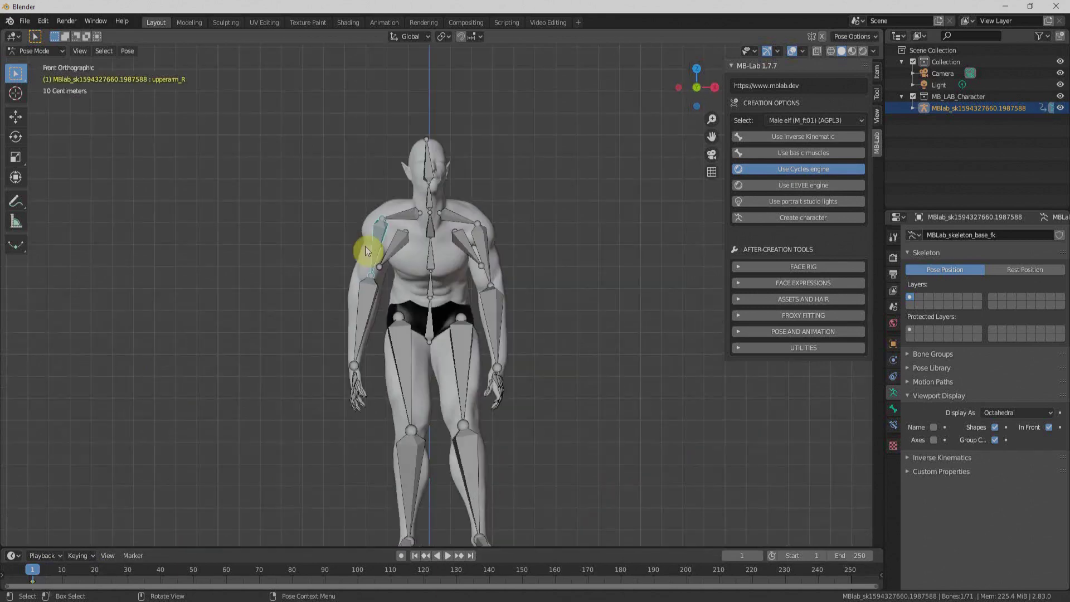
{"action": "key", "text": "space"}
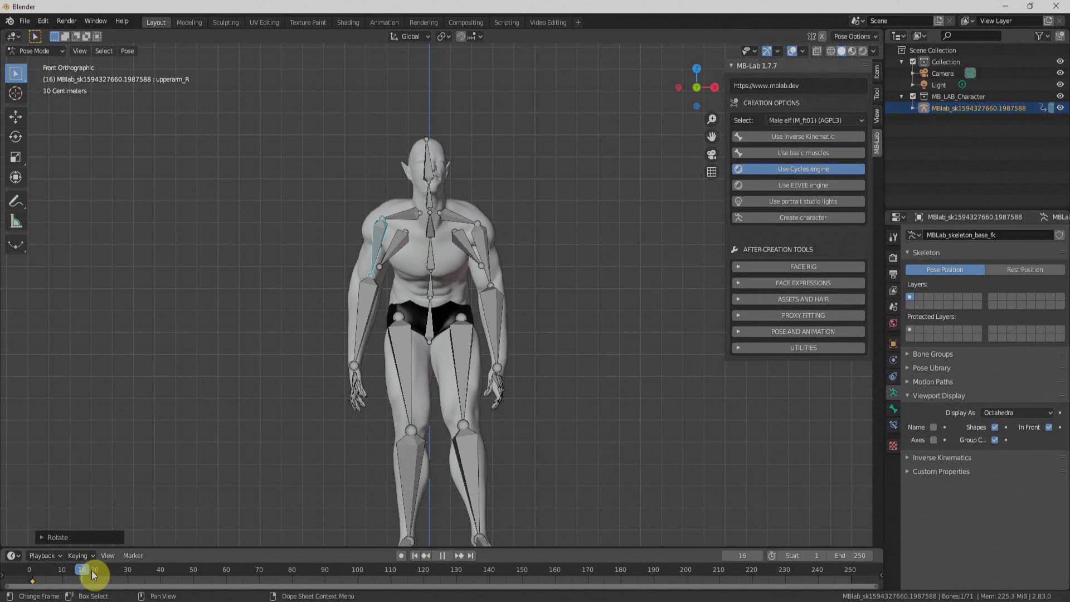
{"action": "key", "text": "space"}
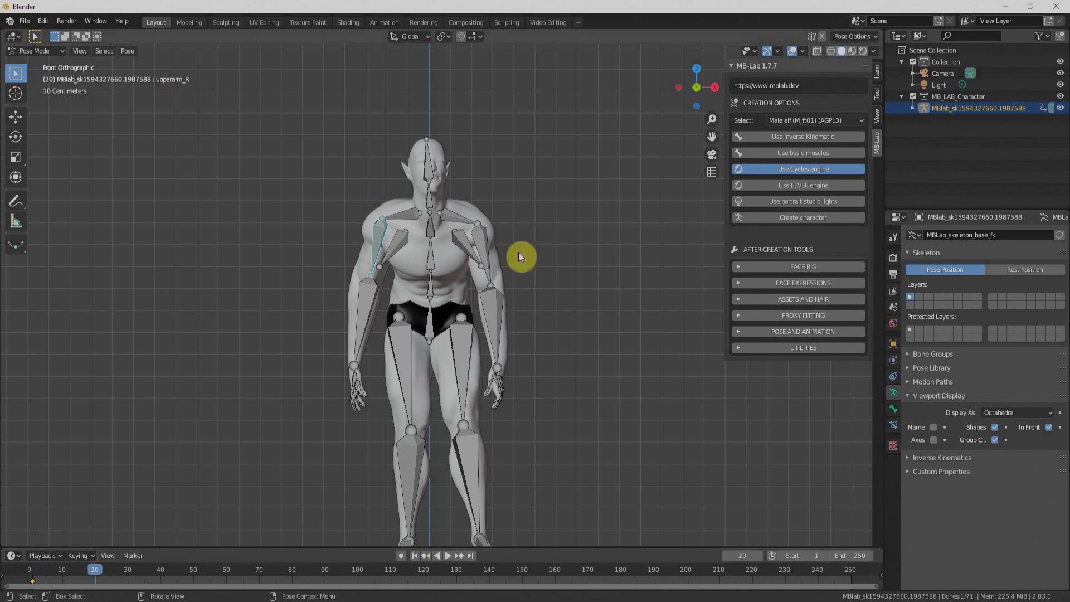
{"action": "key", "text": "r"}
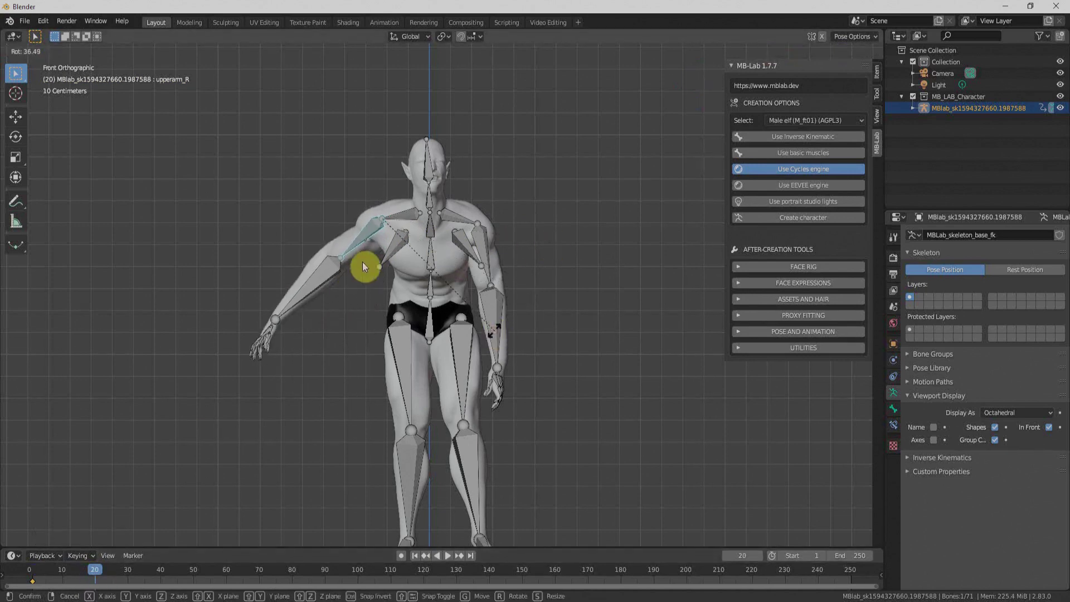
{"action": "left_click", "coordinate": [390, 265]}
{"action": "key", "text": "i"}
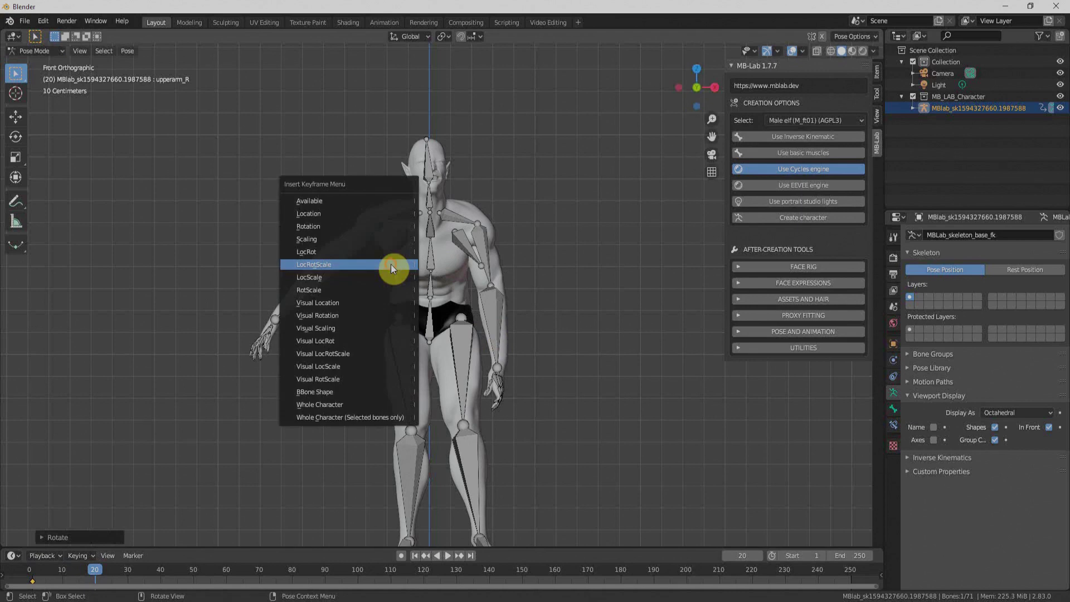
{"action": "left_click", "coordinate": [390, 265]}
{"action": "mouse_move", "coordinate": [95, 567]}
{"action": "left_mouse_down"}
{"action": "mouse_move", "coordinate": [35, 572]}
{"action": "mouse_move", "coordinate": [95, 570]}
{"action": "left_mouse_up"}
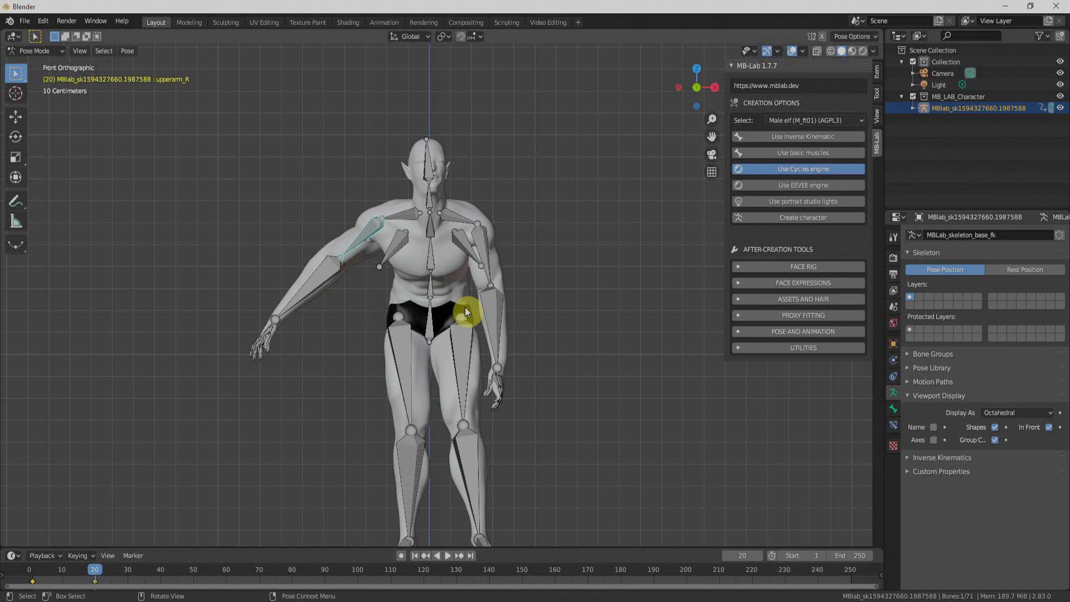